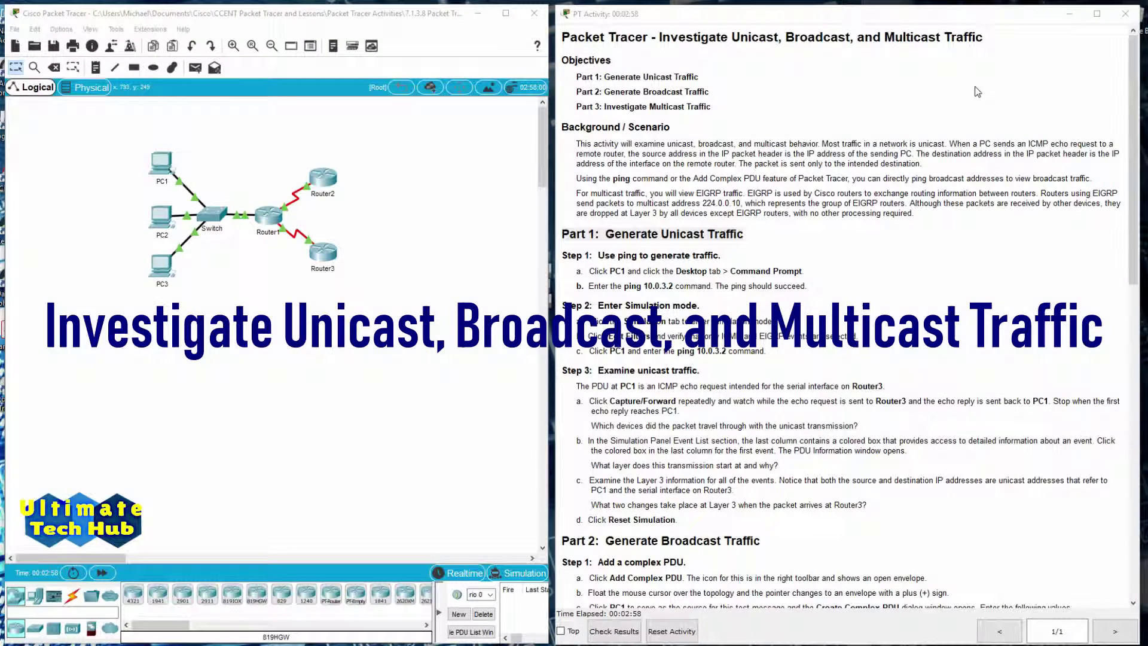
- Read the activity Objectives and the Part 1 unicast Step 1 ping headings
{"action": "left_click_drag", "start_coordinate": [617, 65], "coordinate": [559, 60]}
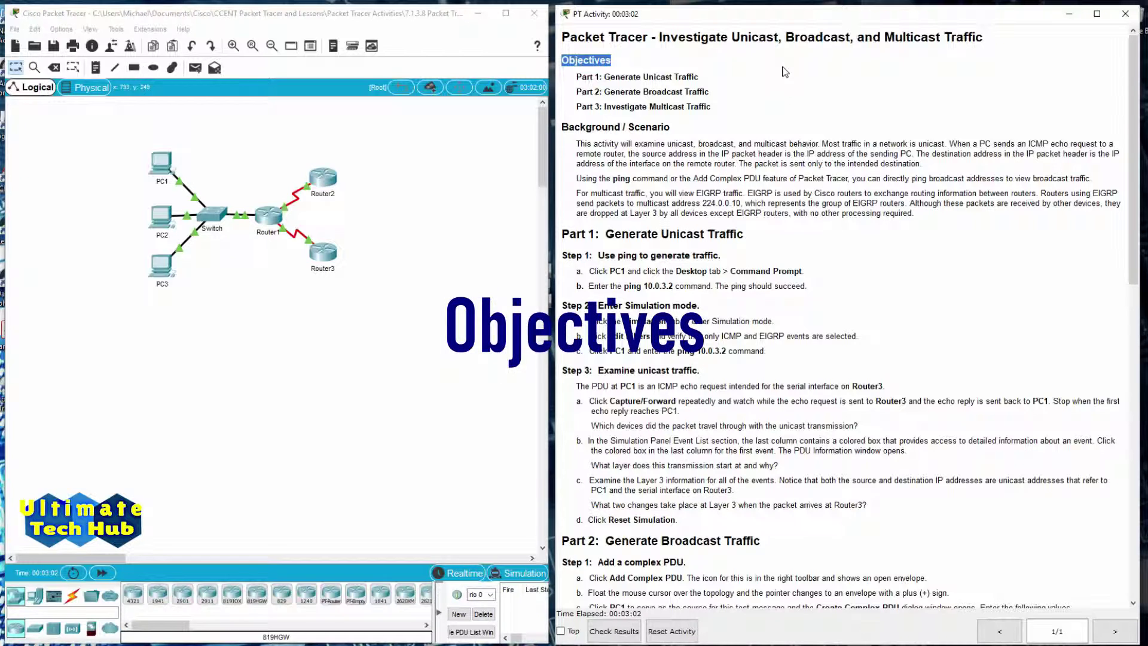
{"action": "left_click", "coordinate": [717, 79]}
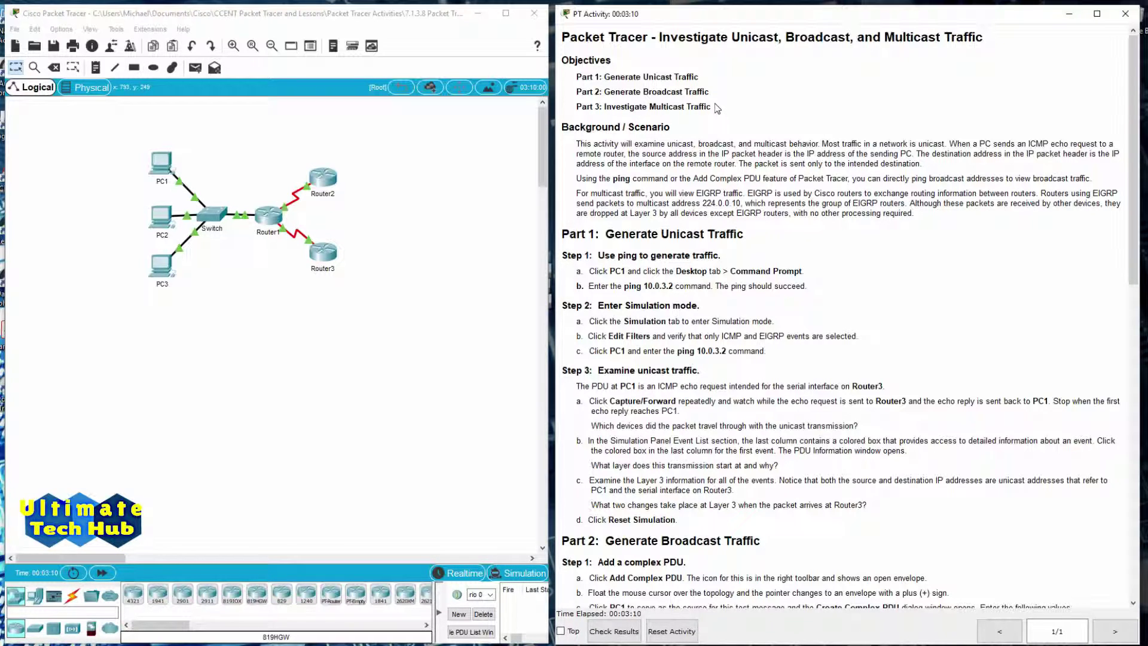
{"action": "left_click_drag", "start_coordinate": [755, 235], "coordinate": [562, 235]}
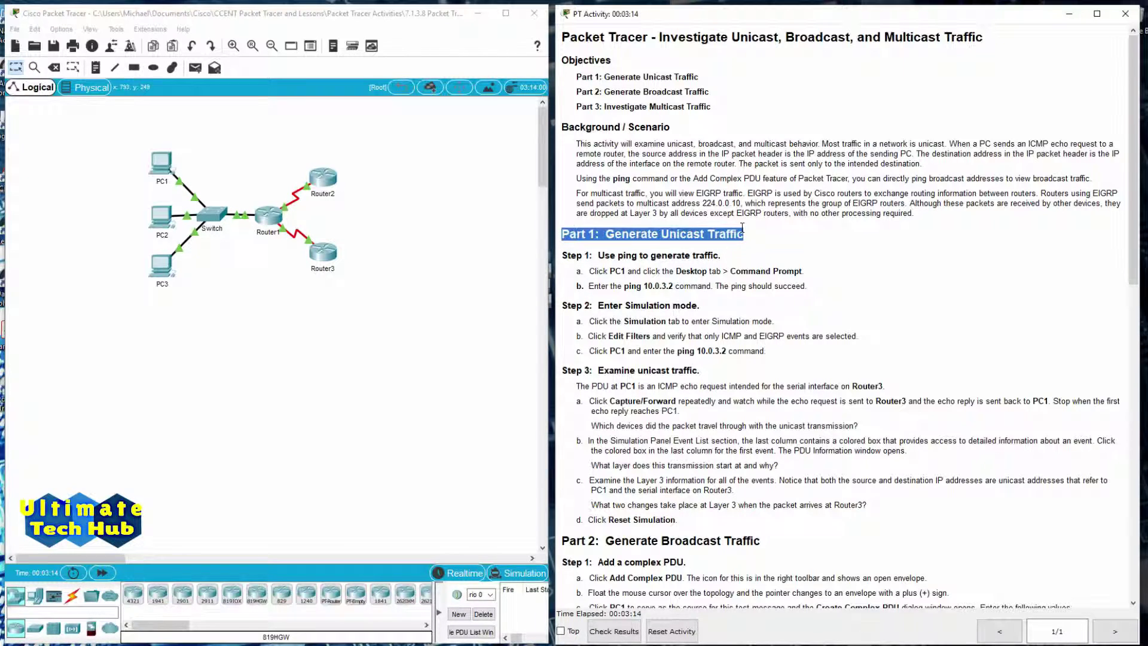
{"action": "left_click_drag", "start_coordinate": [744, 255], "coordinate": [560, 257]}
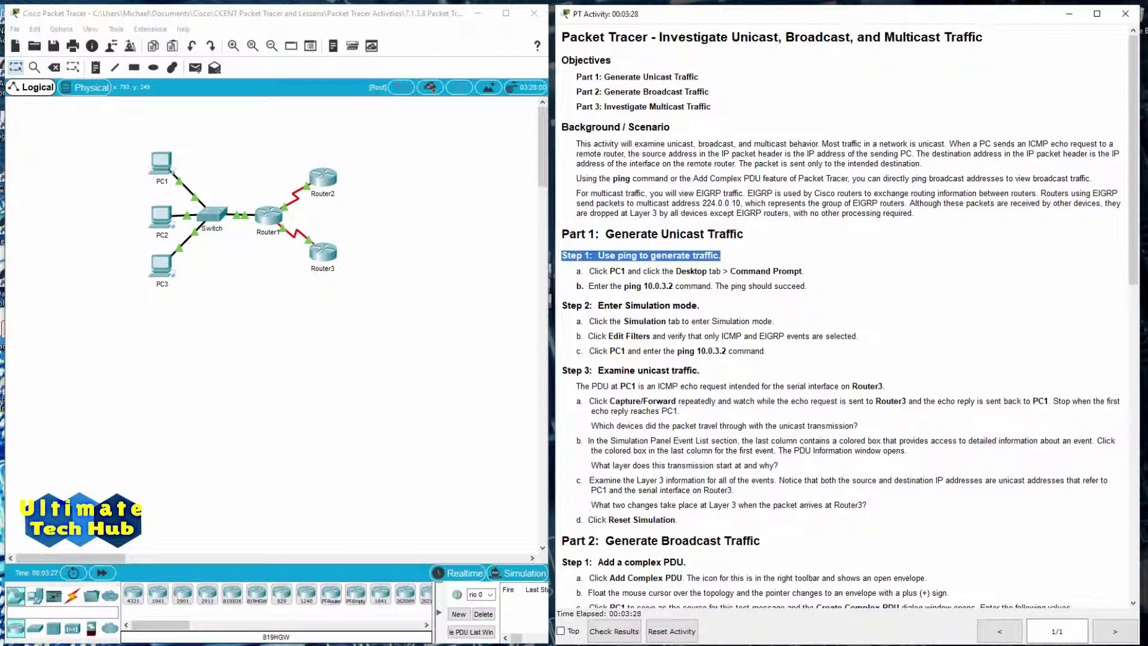
- Ping 10.0.3.2 from PC1's Command Prompt and confirm four replies with 0% loss
{"action": "left_click", "coordinate": [169, 166]}
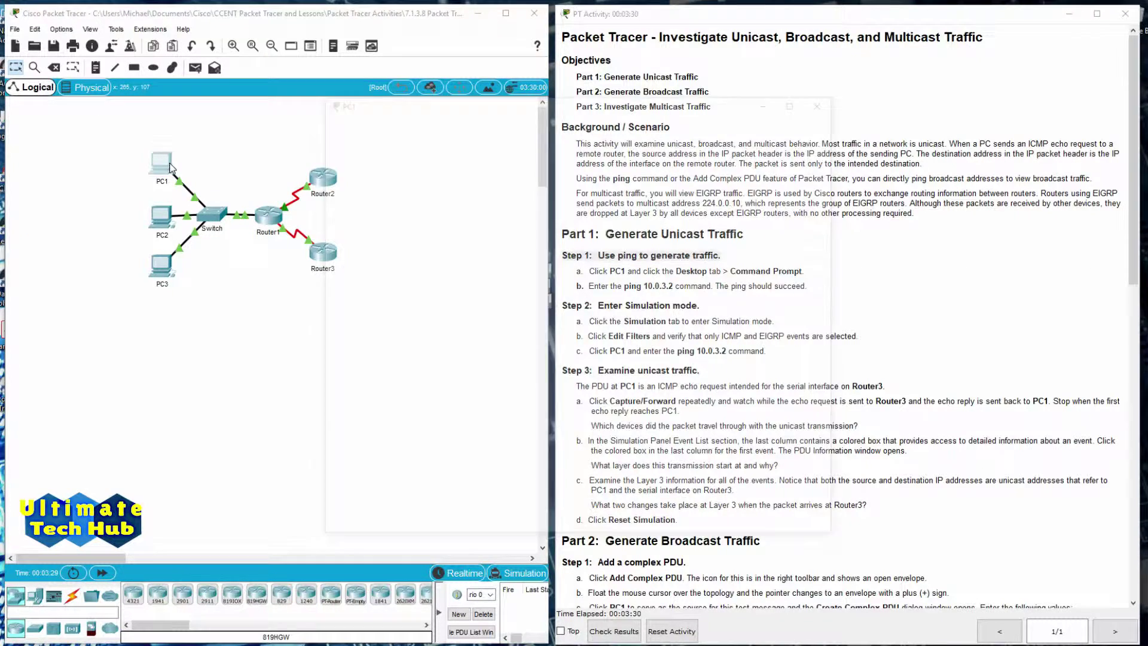
{"action": "left_click", "coordinate": [415, 122]}
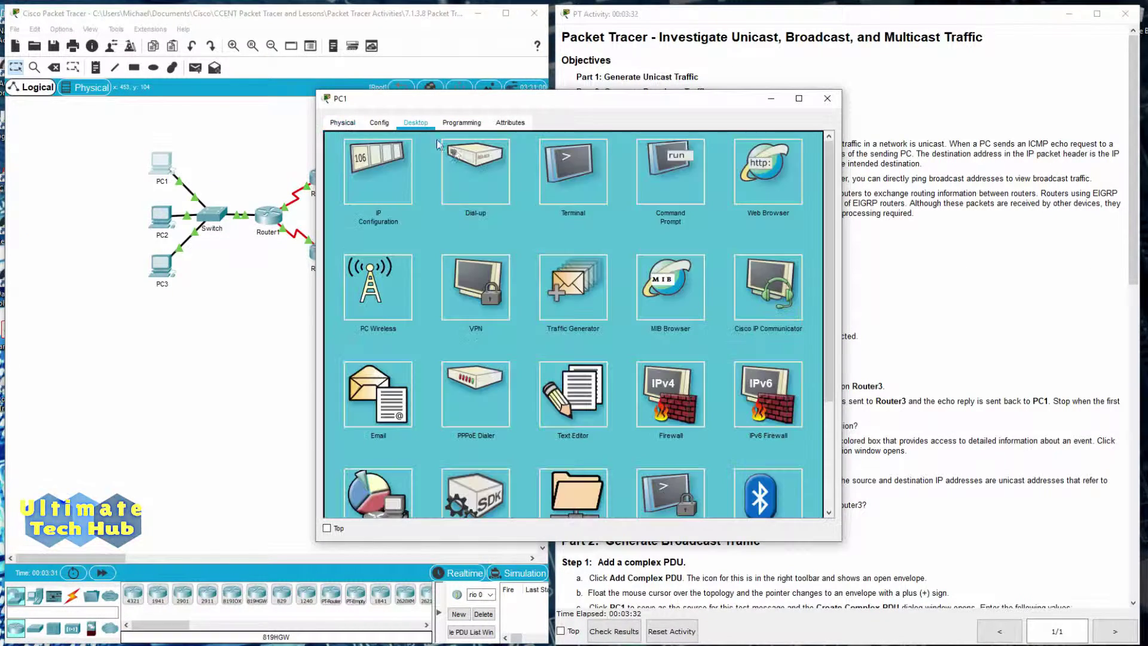
{"action": "left_click", "coordinate": [658, 170]}
{"action": "type", "text": "p"}
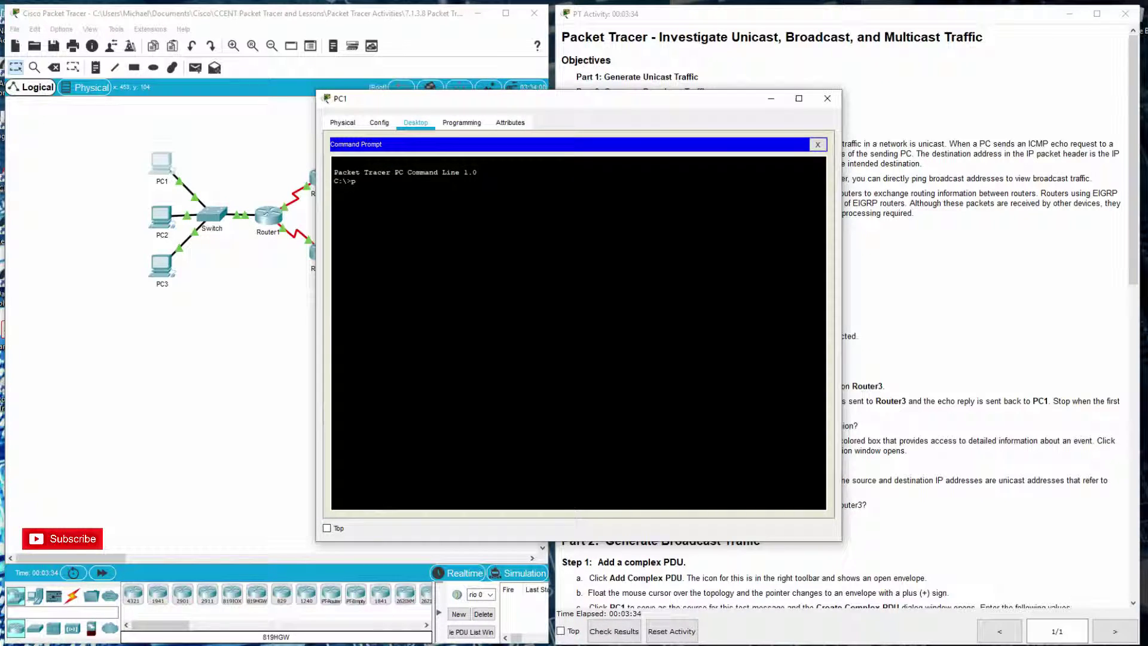
{"action": "type", "text": "ing 10"}
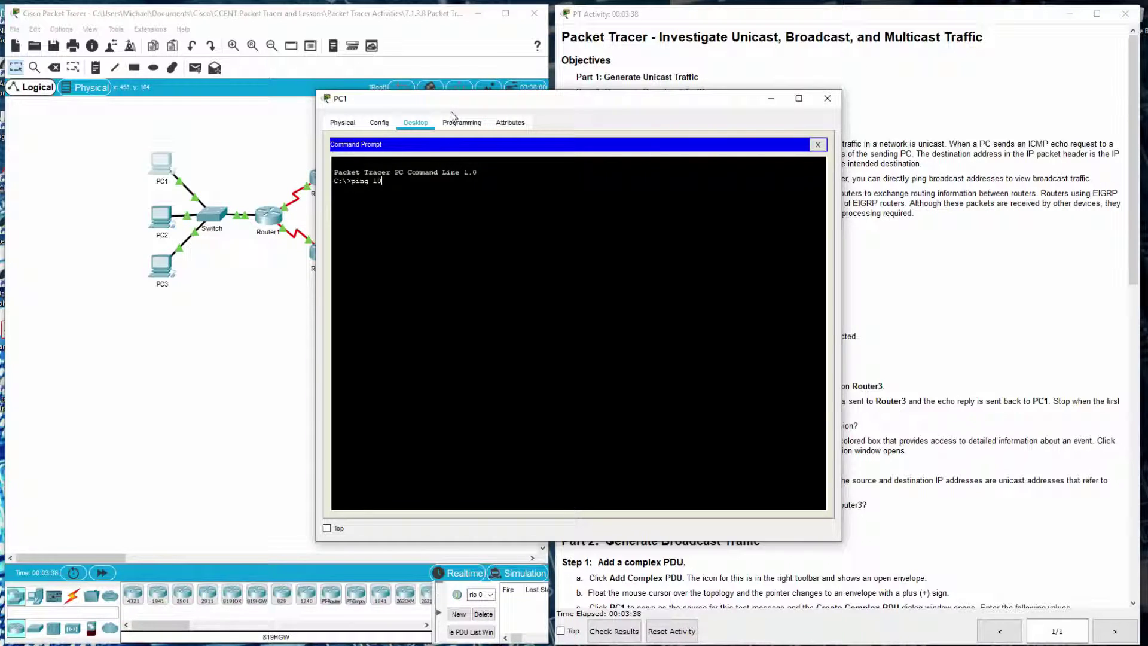
{"action": "left_click_drag", "start_coordinate": [457, 99], "coordinate": [201, 100]}
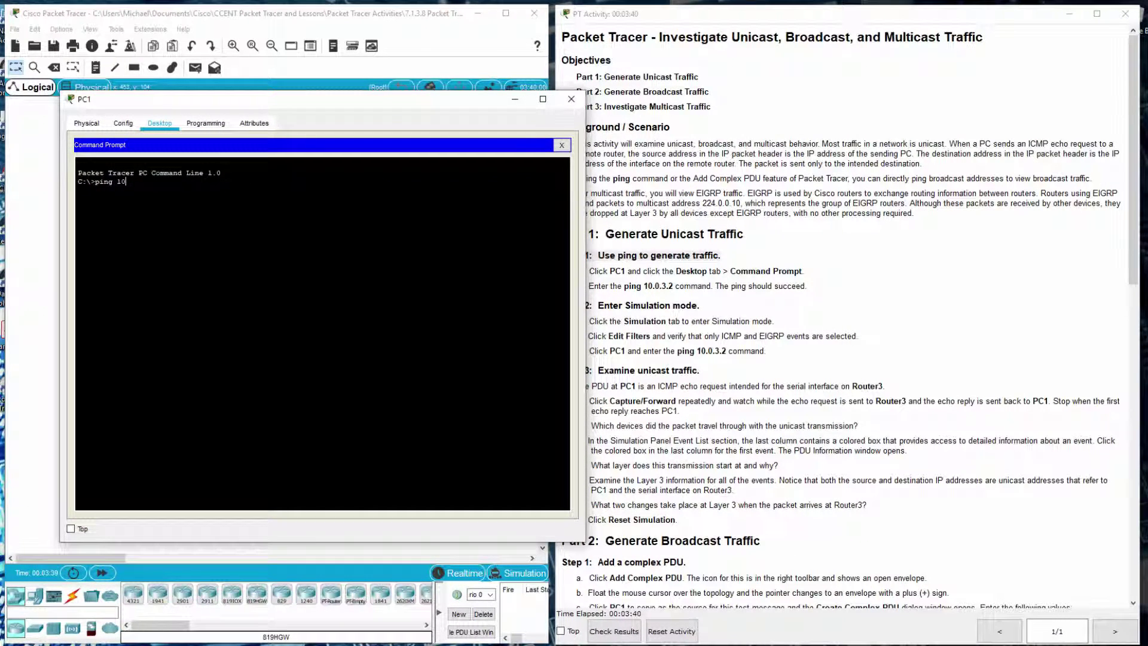
{"action": "type", "text": ".0.3.2"}
{"action": "key", "text": "Return"}
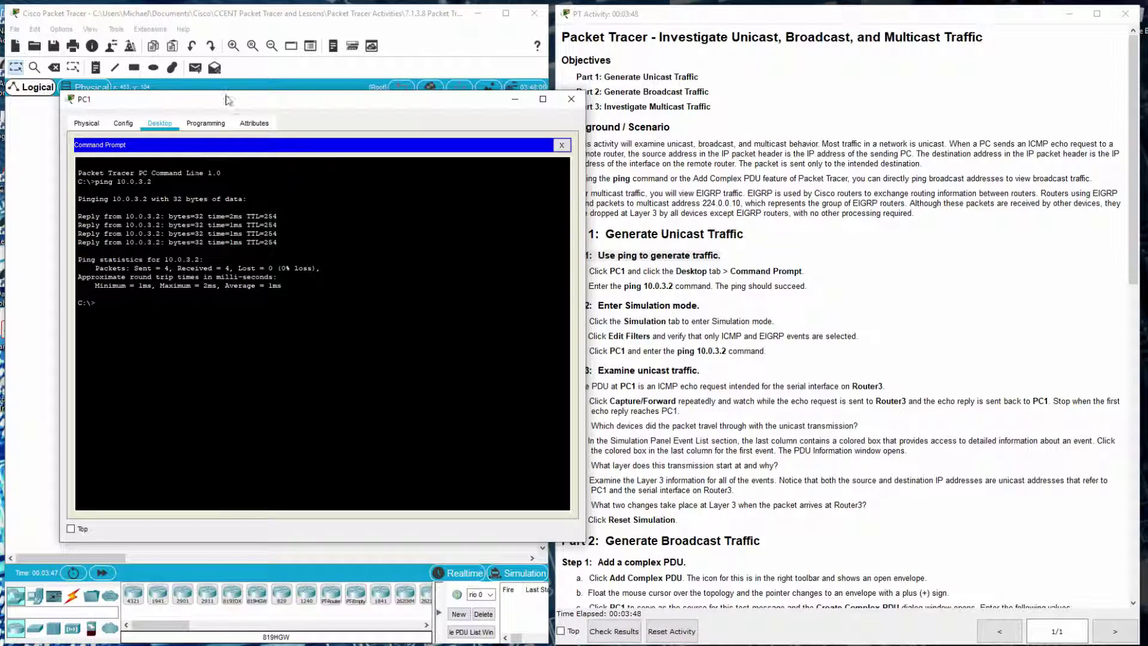
{"action": "left_click_drag", "start_coordinate": [270, 103], "coordinate": [267, 174]}
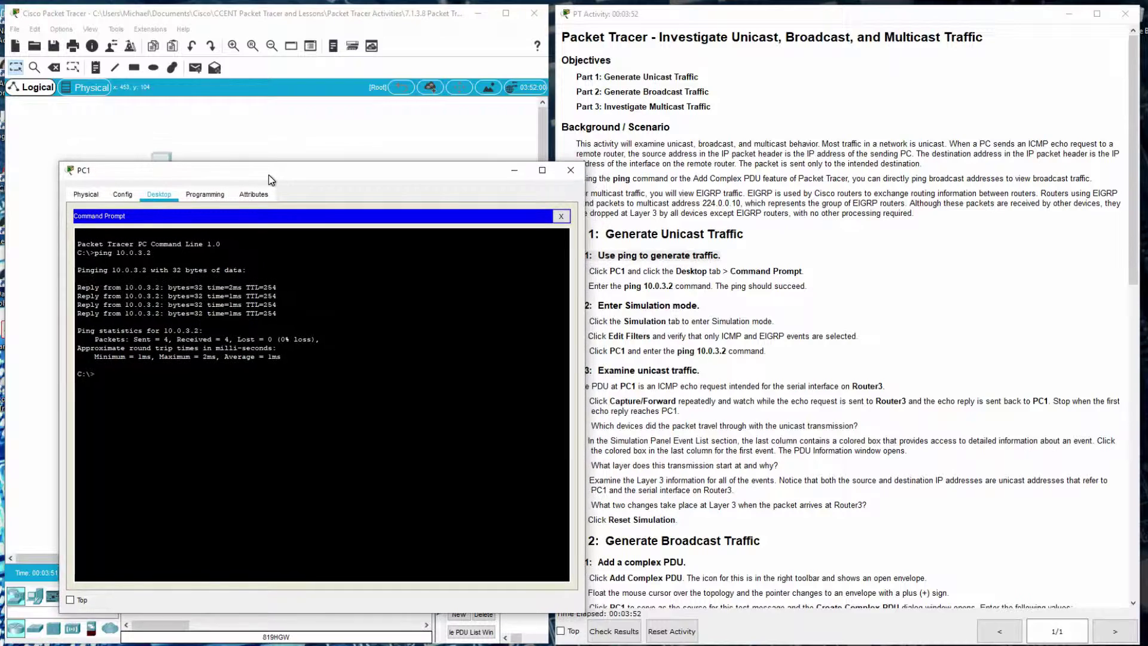
{"action": "left_click", "coordinate": [514, 120]}
- Switch to Simulation mode and check that the event filters list only ICMP and EIGRP
{"action": "left_click", "coordinate": [817, 103]}
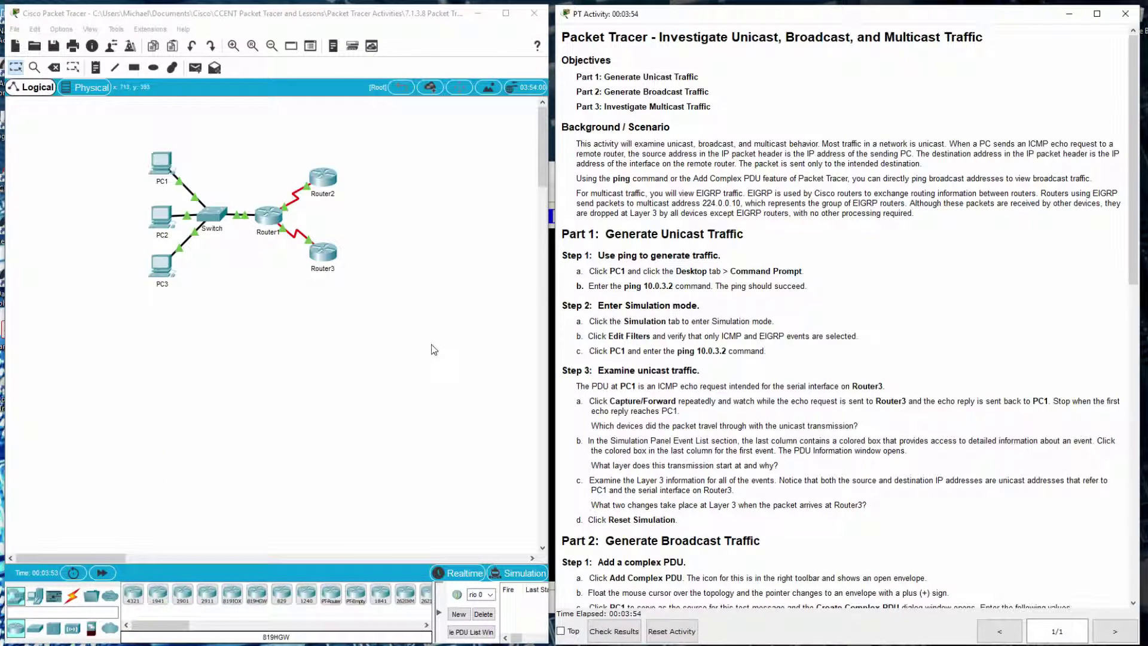
{"action": "left_click_drag", "start_coordinate": [712, 310], "coordinate": [559, 307]}
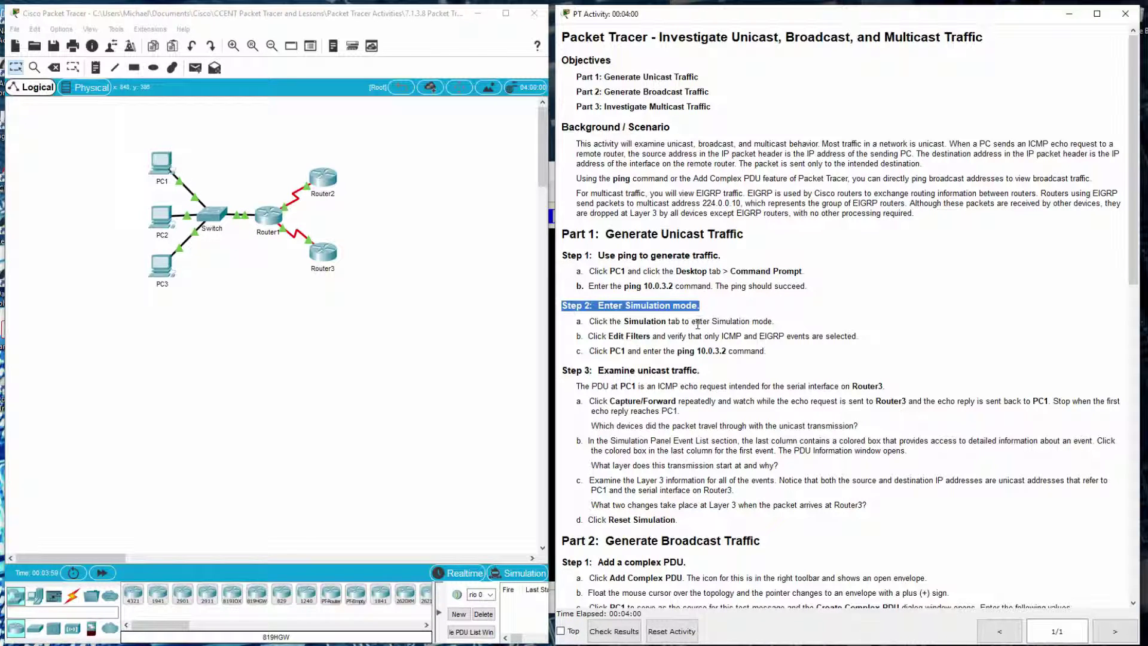
{"action": "left_click", "coordinate": [517, 573]}
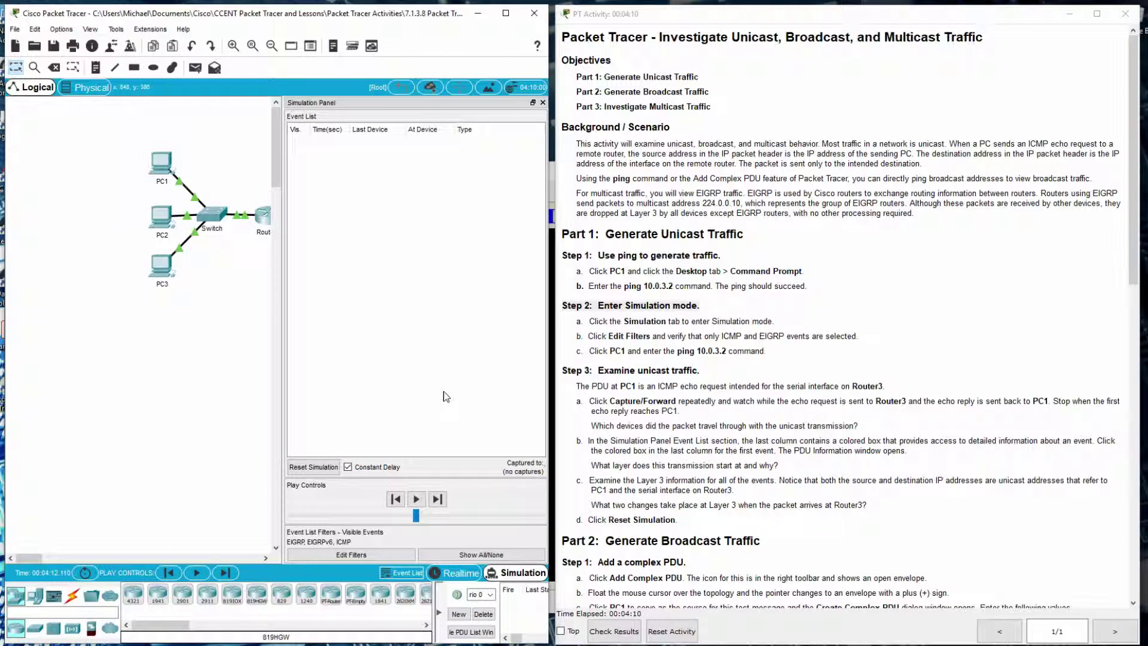
{"action": "left_click", "coordinate": [351, 555]}
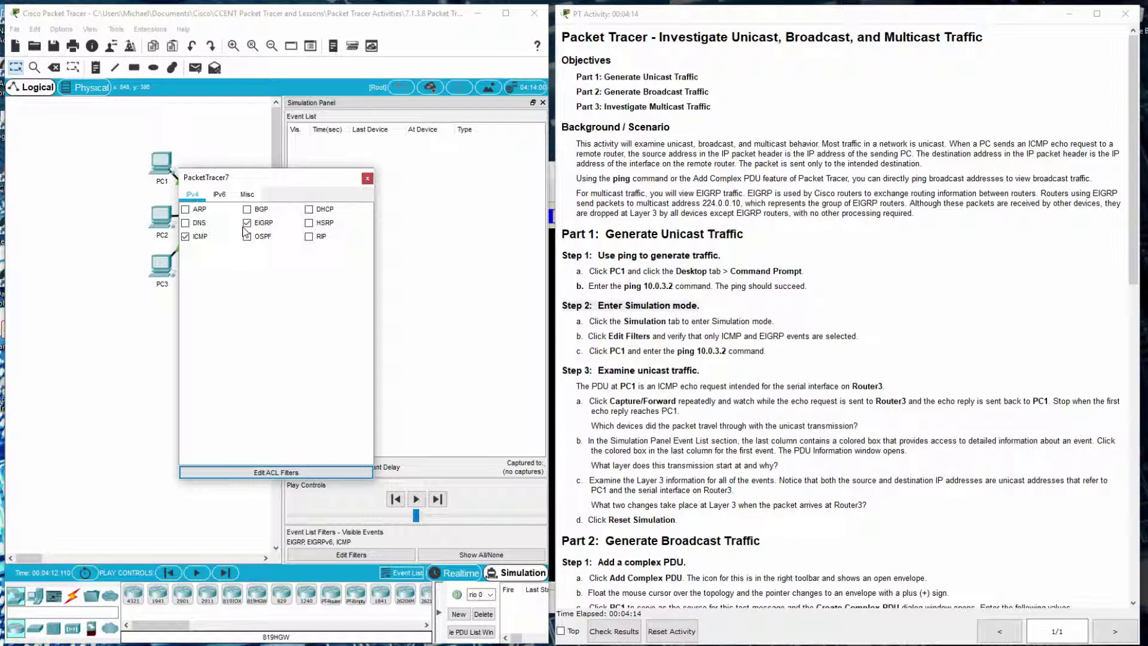
{"action": "left_click", "coordinate": [367, 179]}
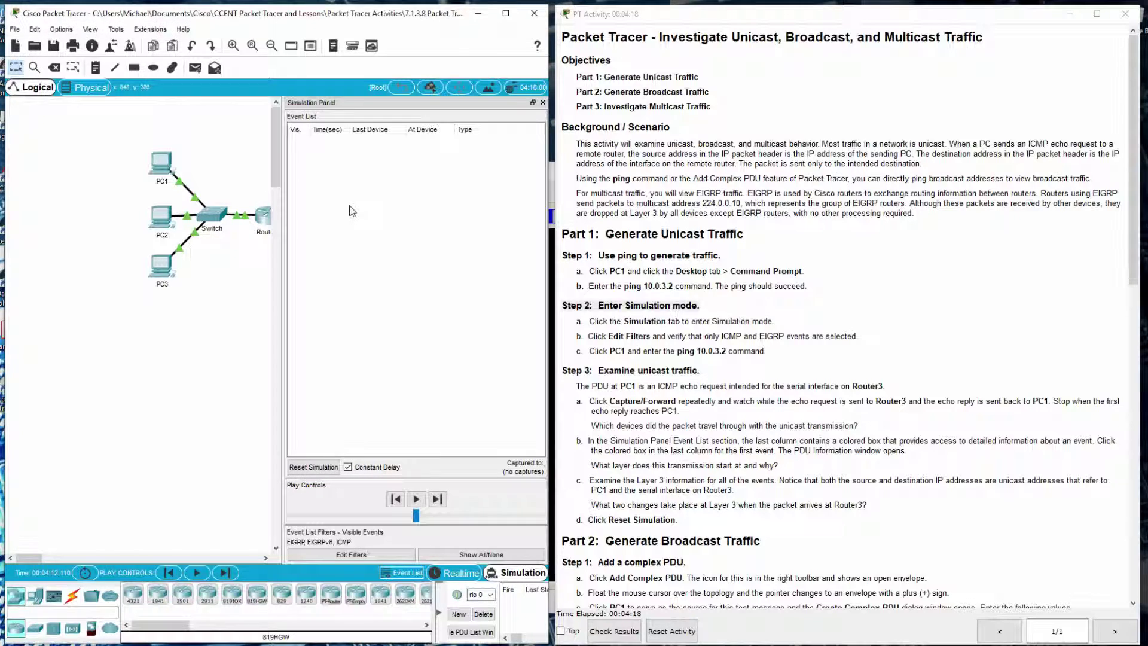
- Recall and rerun ping 10.0.3.2 on PC1, queuing an ICMP event at PC1
{"action": "left_click", "coordinate": [163, 166]}
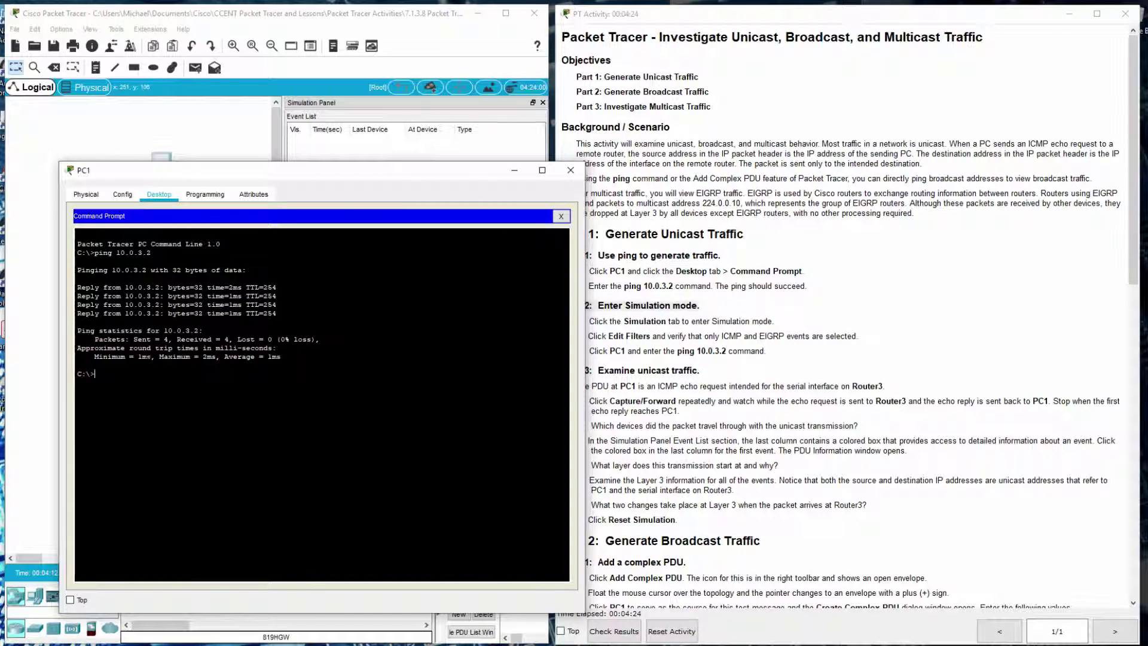
{"action": "key", "text": "Up"}
{"action": "key", "text": "Return"}
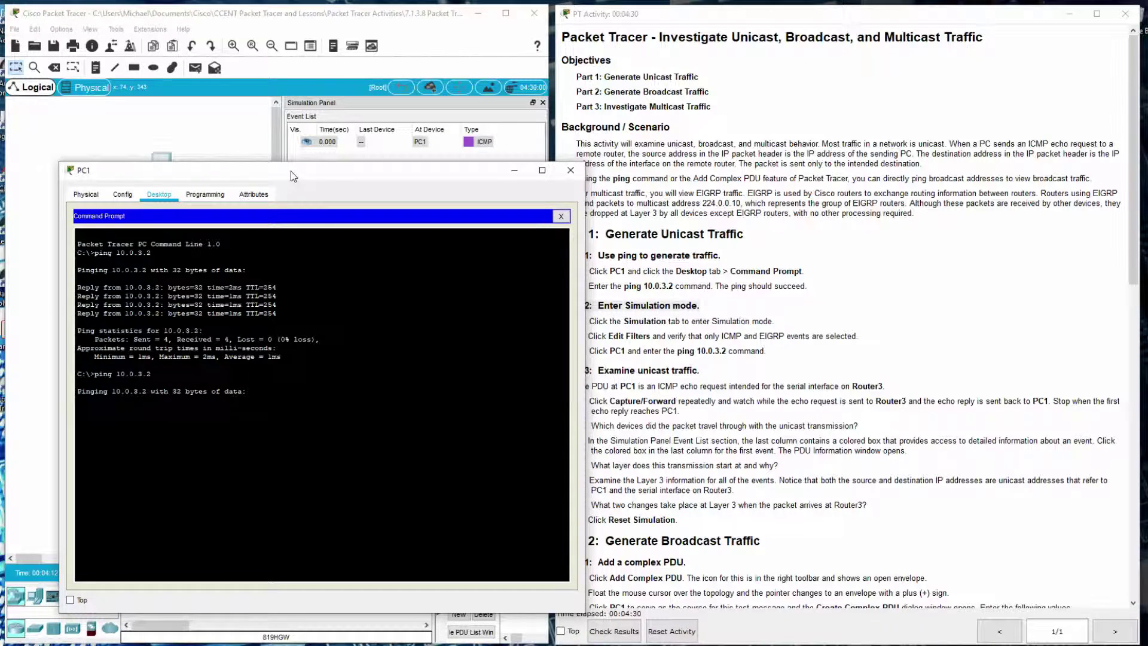
{"action": "left_click_drag", "start_coordinate": [293, 175], "coordinate": [229, 204]}
{"action": "left_click", "coordinate": [228, 179]}
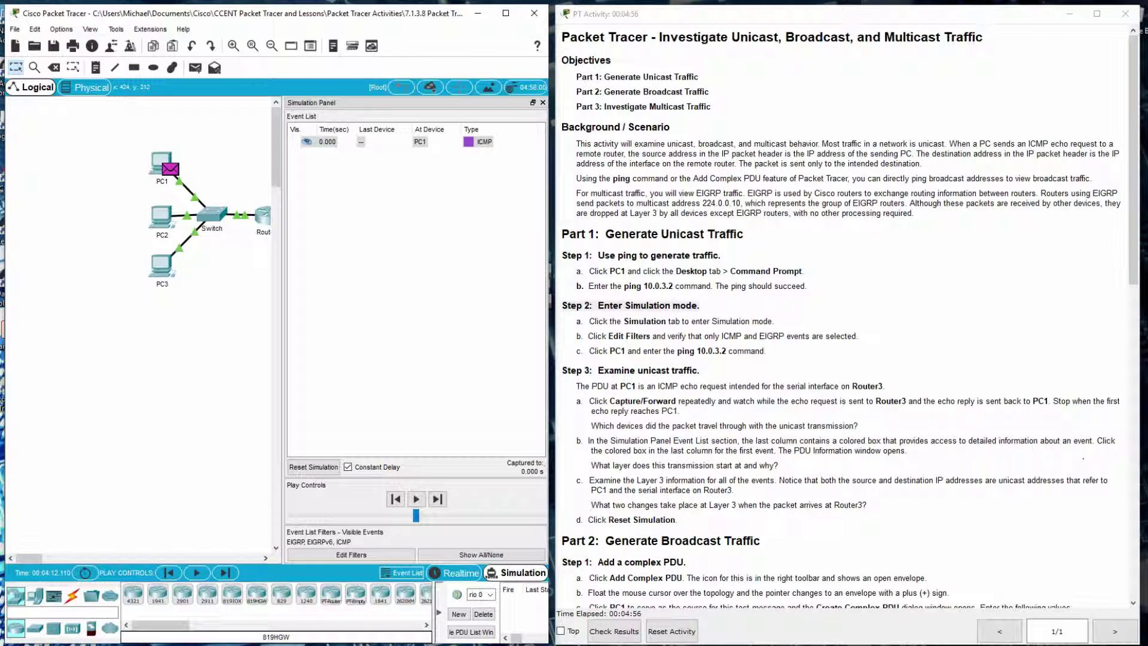
- Forward the echo through the switch and Router1 to Router3, then the reply back to PC1
{"action": "left_click", "coordinate": [231, 572]}
{"action": "left_click_drag", "start_coordinate": [284, 445], "coordinate": [401, 435]}
{"action": "left_click", "coordinate": [225, 573]}
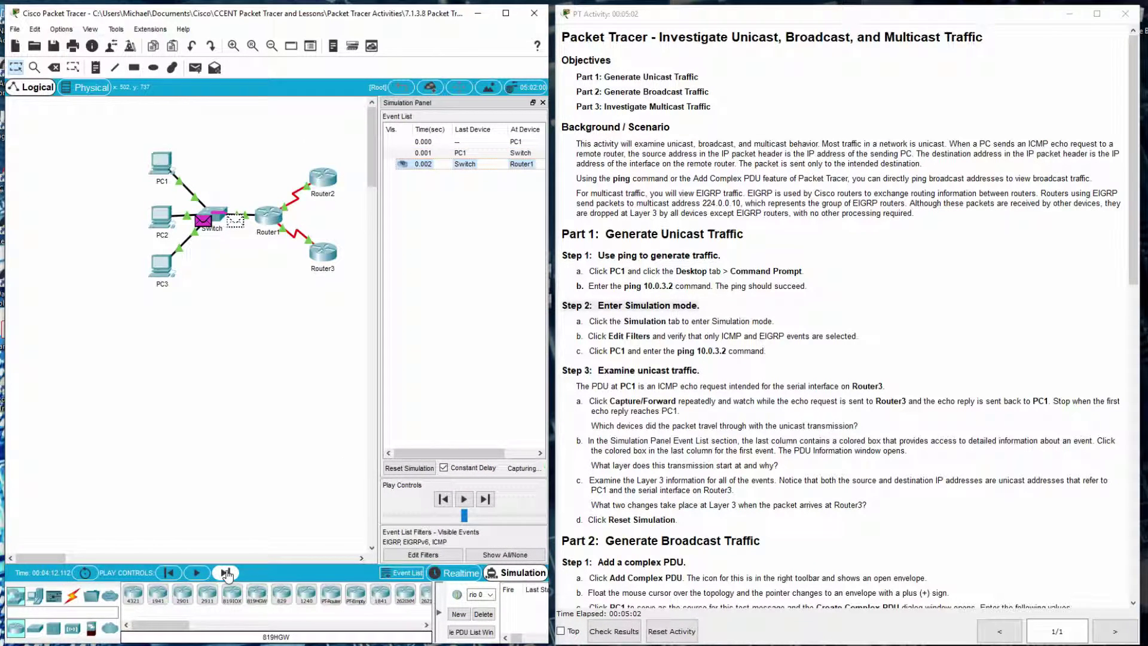
{"action": "left_click", "coordinate": [225, 573]}
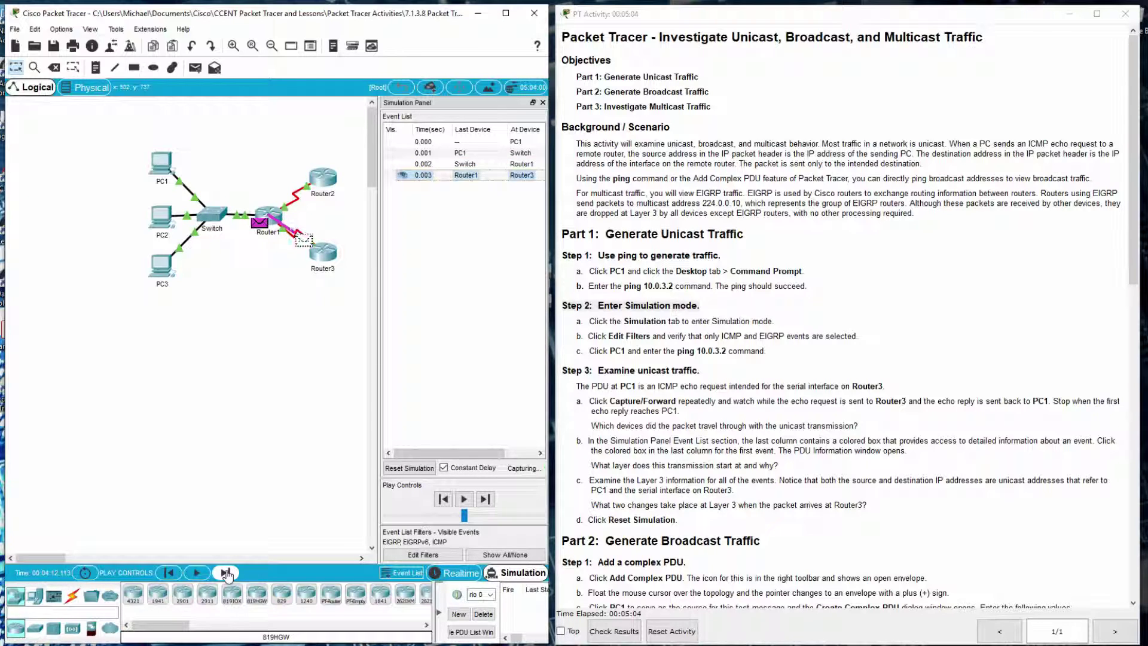
{"action": "left_click", "coordinate": [225, 573]}
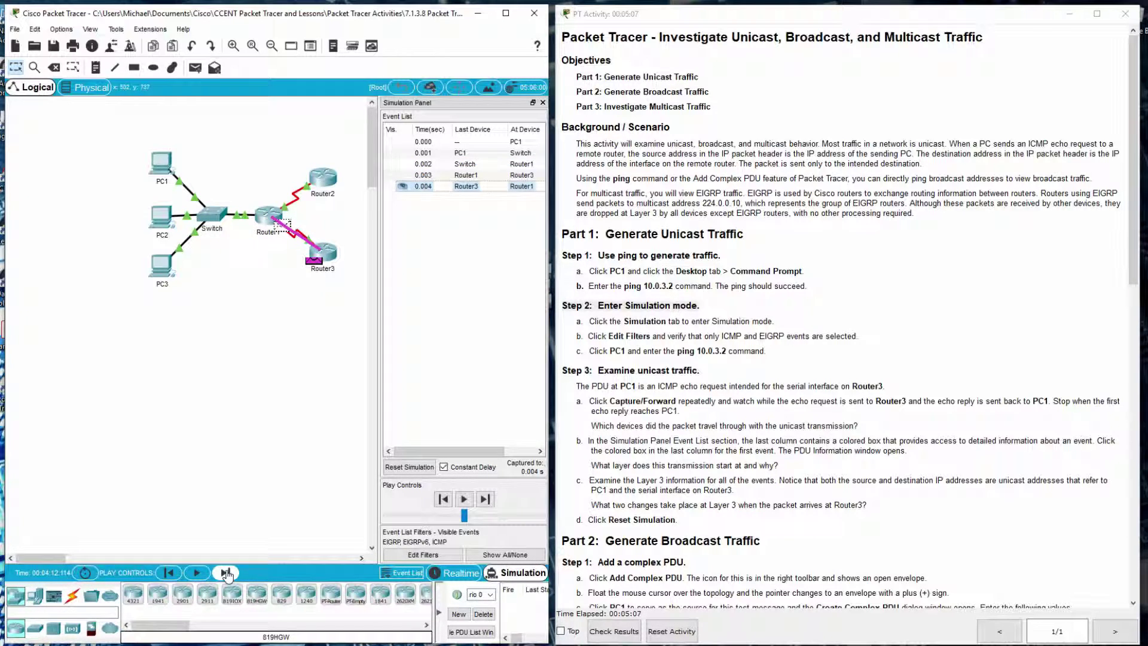
{"action": "left_click", "coordinate": [225, 573]}
{"action": "left_click", "coordinate": [226, 572]}
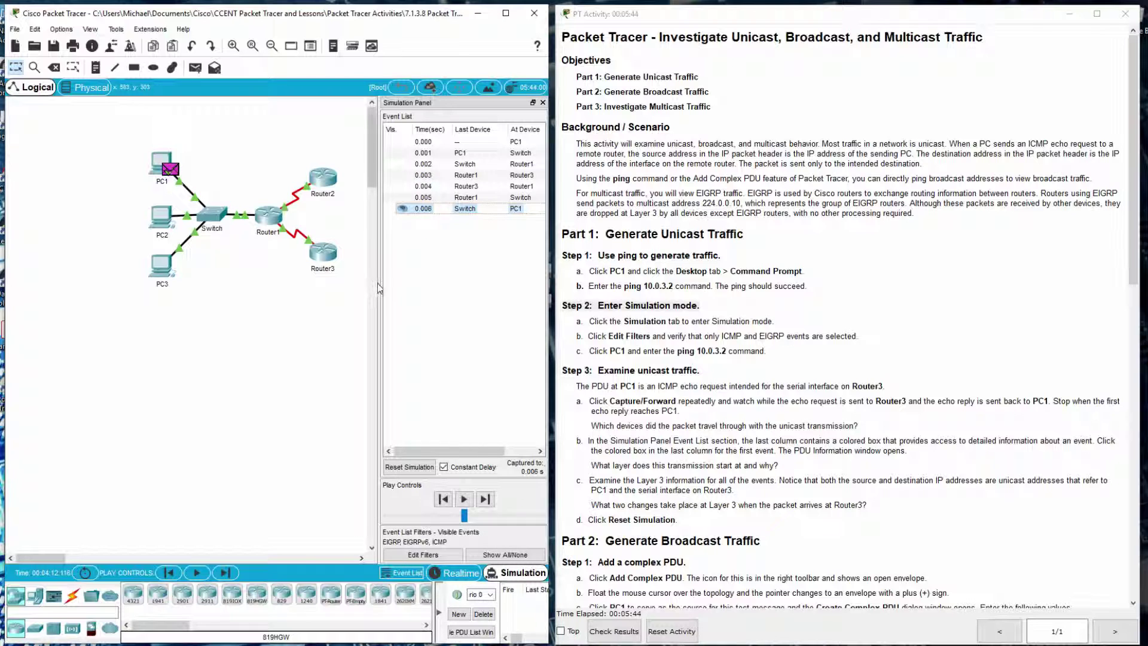
- Open PC1's ICMP PDU details showing the 10.0.1.2 to 10.0.3.2 Layer 3 header
{"action": "left_click_drag", "start_coordinate": [377, 288], "coordinate": [318, 281]}
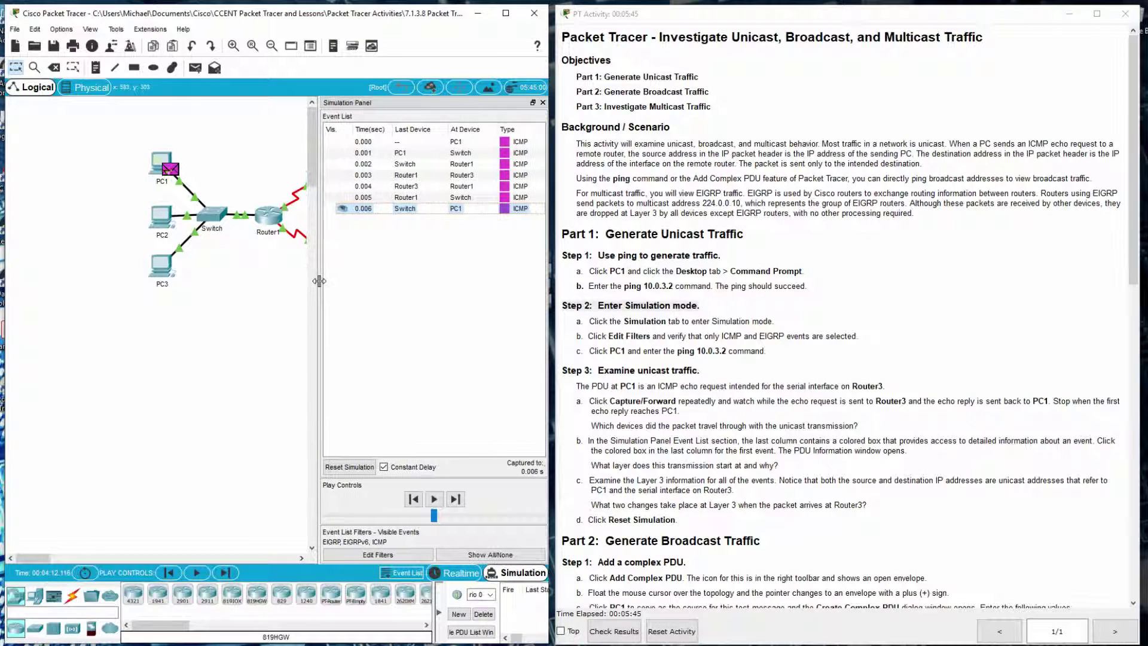
{"action": "left_click", "coordinate": [506, 143]}
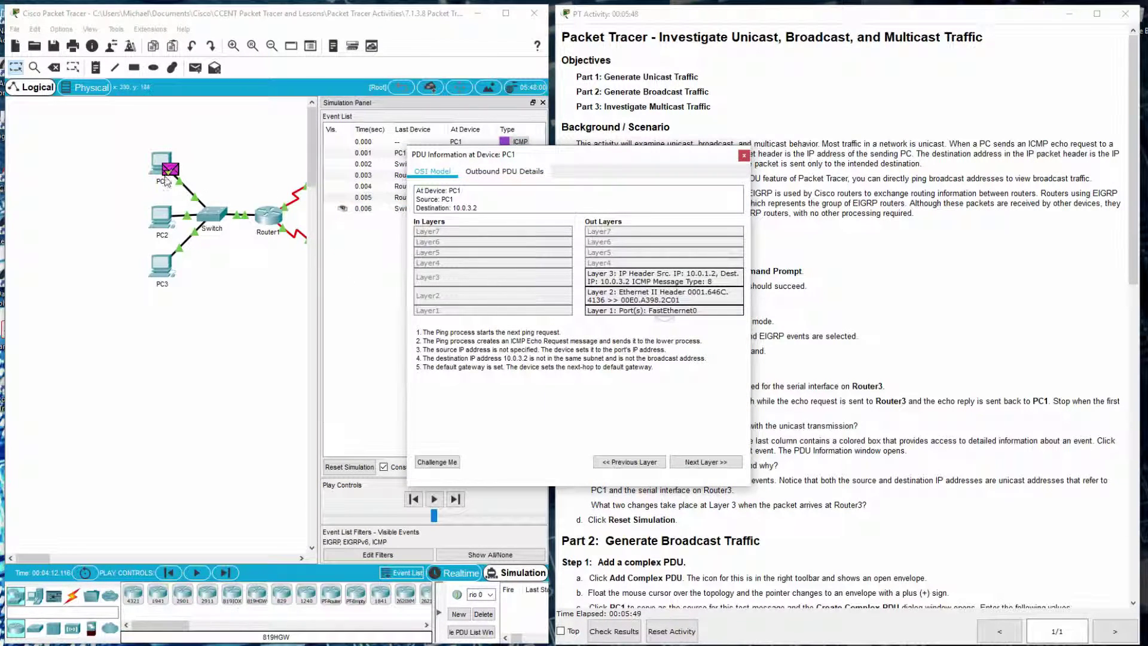
{"action": "left_click_drag", "start_coordinate": [587, 162], "coordinate": [241, 297]}
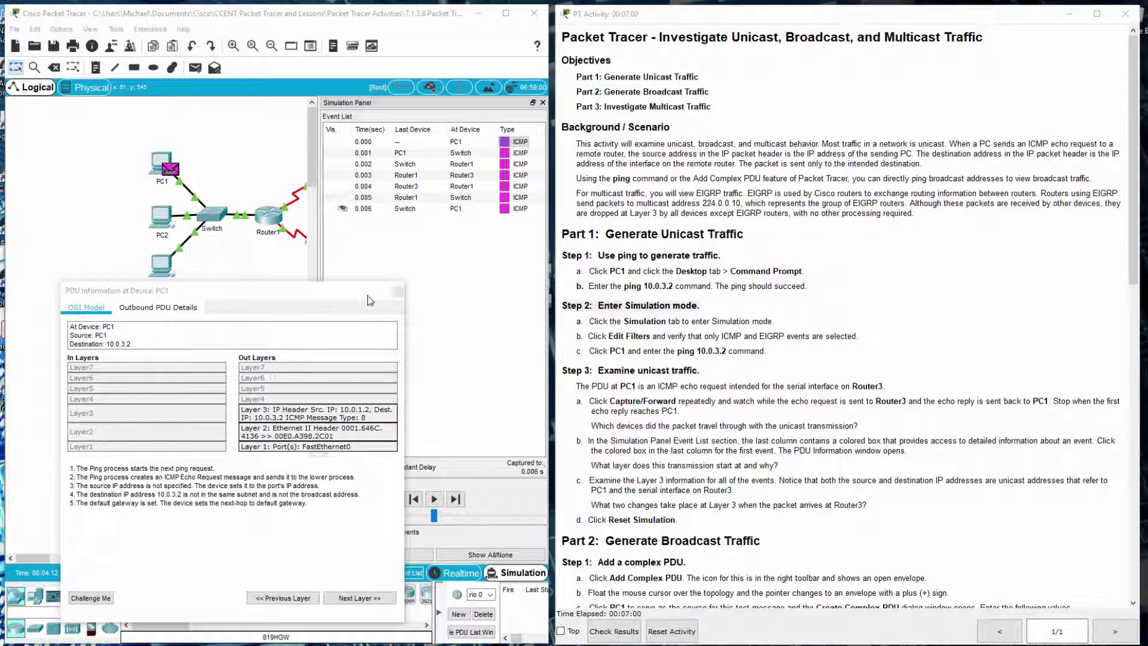
- Review the PDU details for the Switch, Router1 and Router3 events in turn
{"action": "left_click", "coordinate": [398, 292]}
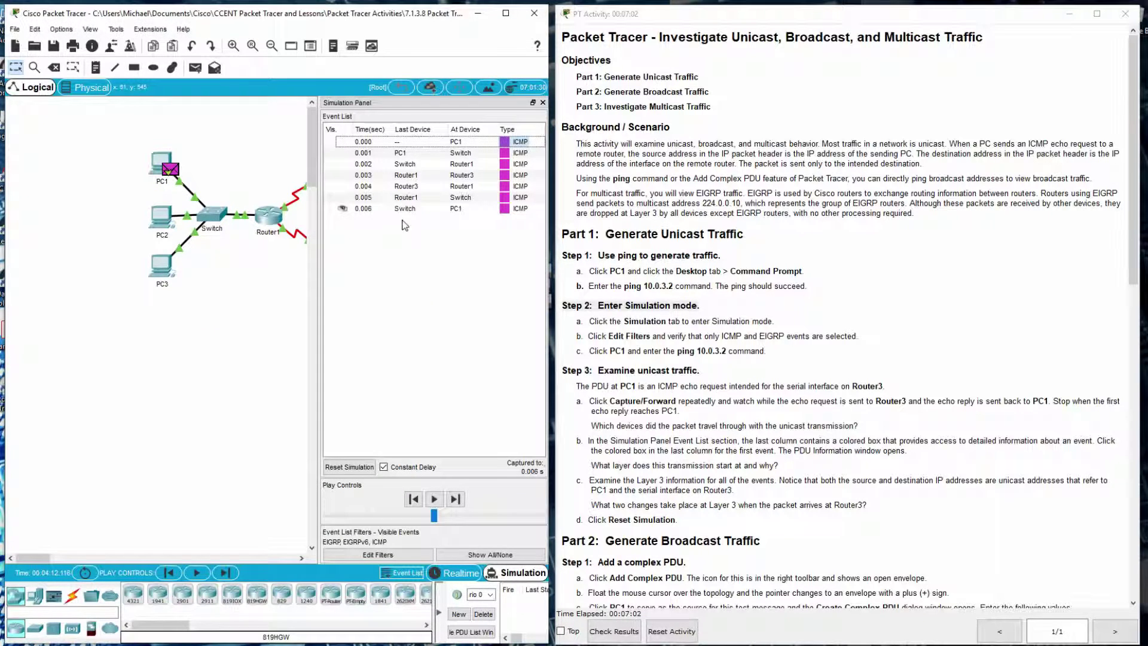
{"action": "left_click", "coordinate": [505, 153]}
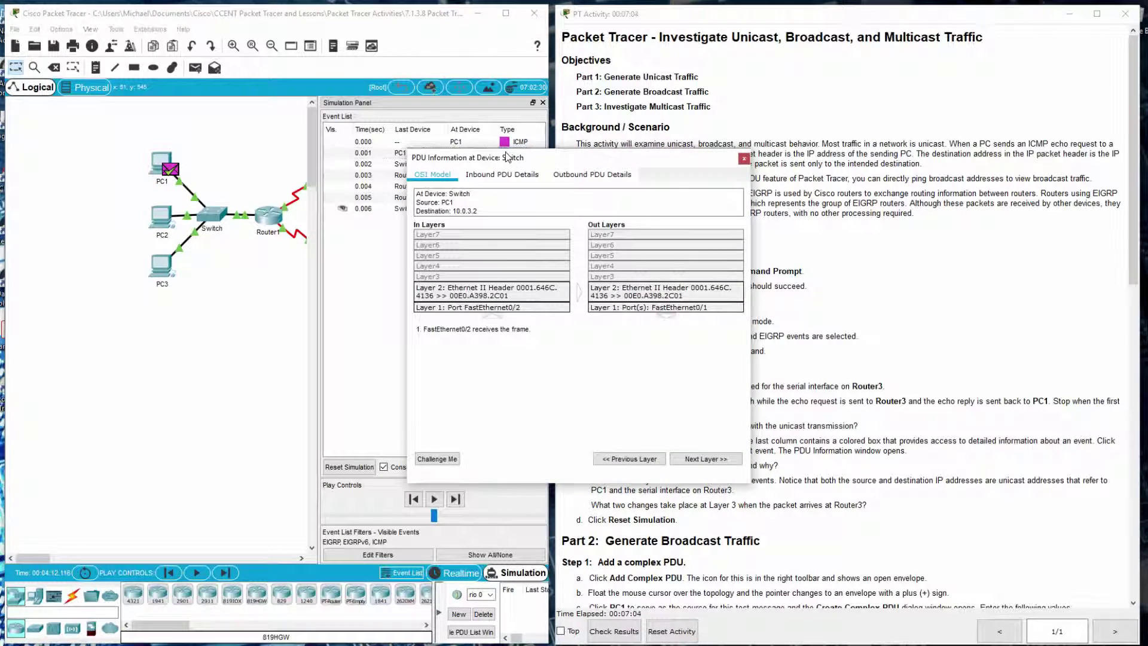
{"action": "left_click", "coordinate": [744, 159]}
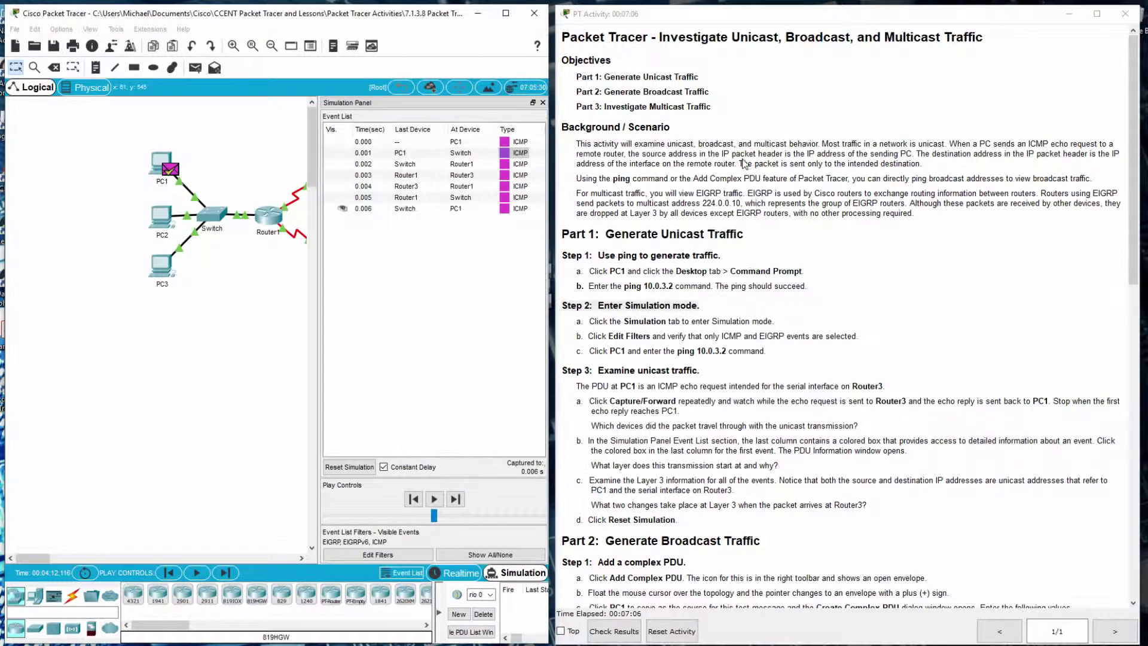
{"action": "left_click", "coordinate": [505, 164]}
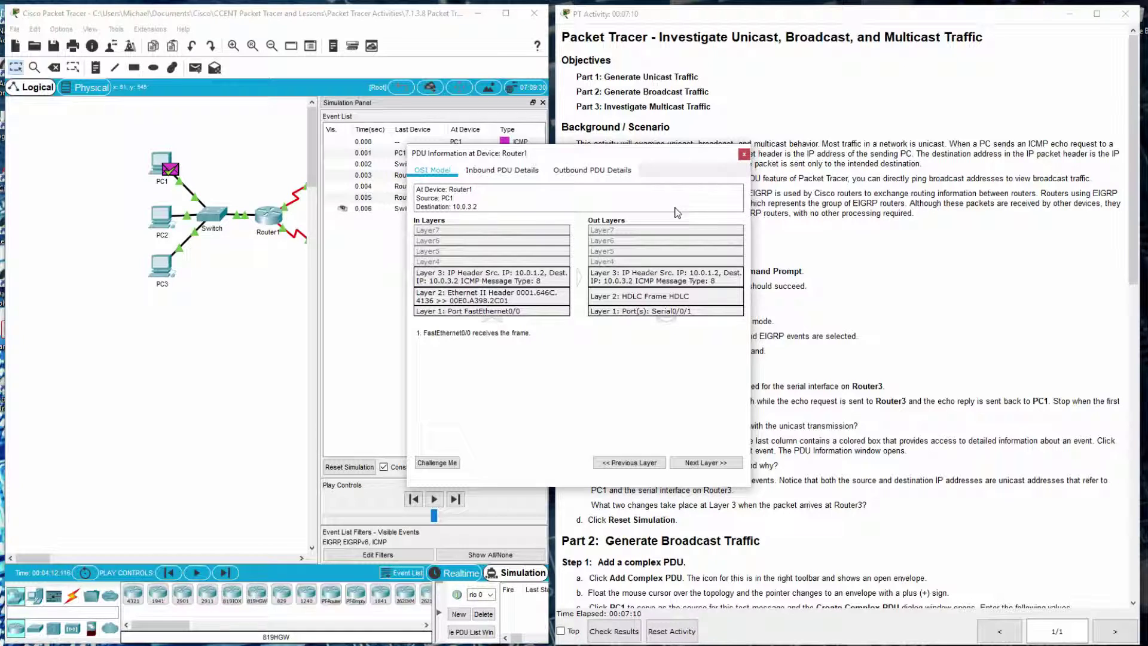
{"action": "left_click", "coordinate": [743, 156]}
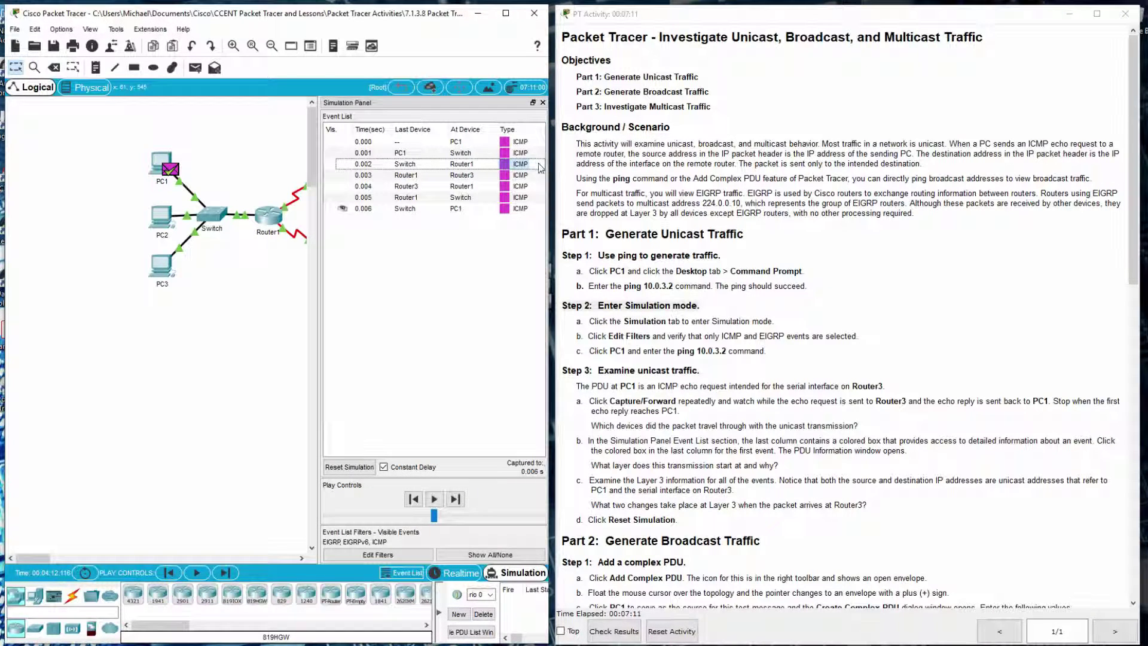
{"action": "left_click", "coordinate": [505, 174]}
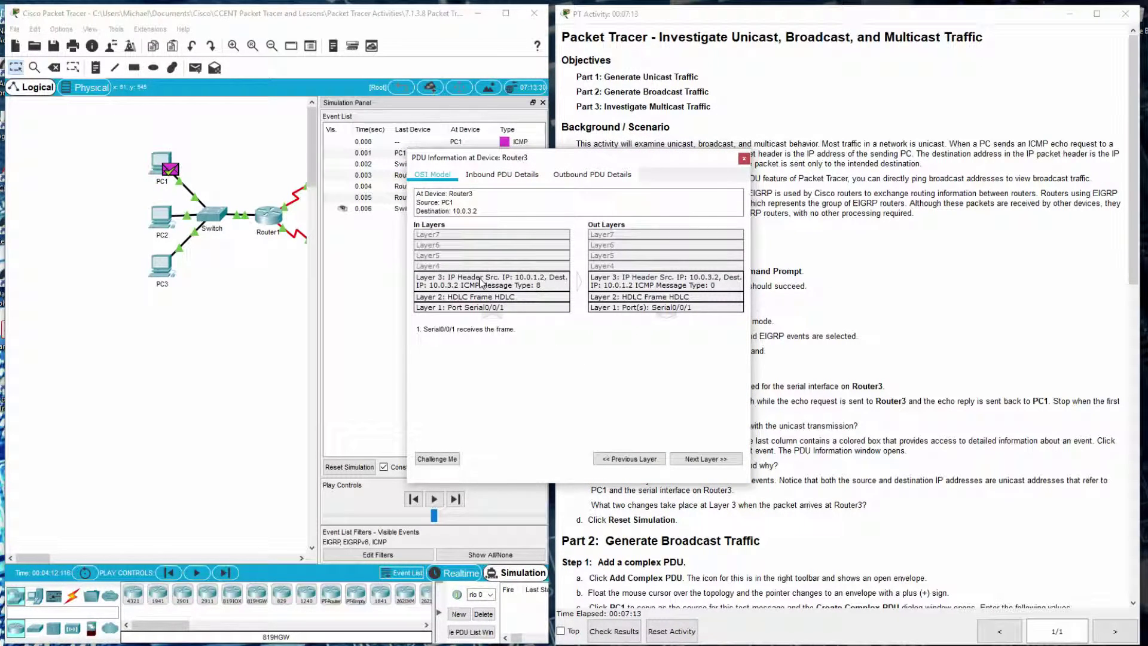
{"action": "left_click_drag", "start_coordinate": [617, 163], "coordinate": [285, 241]}
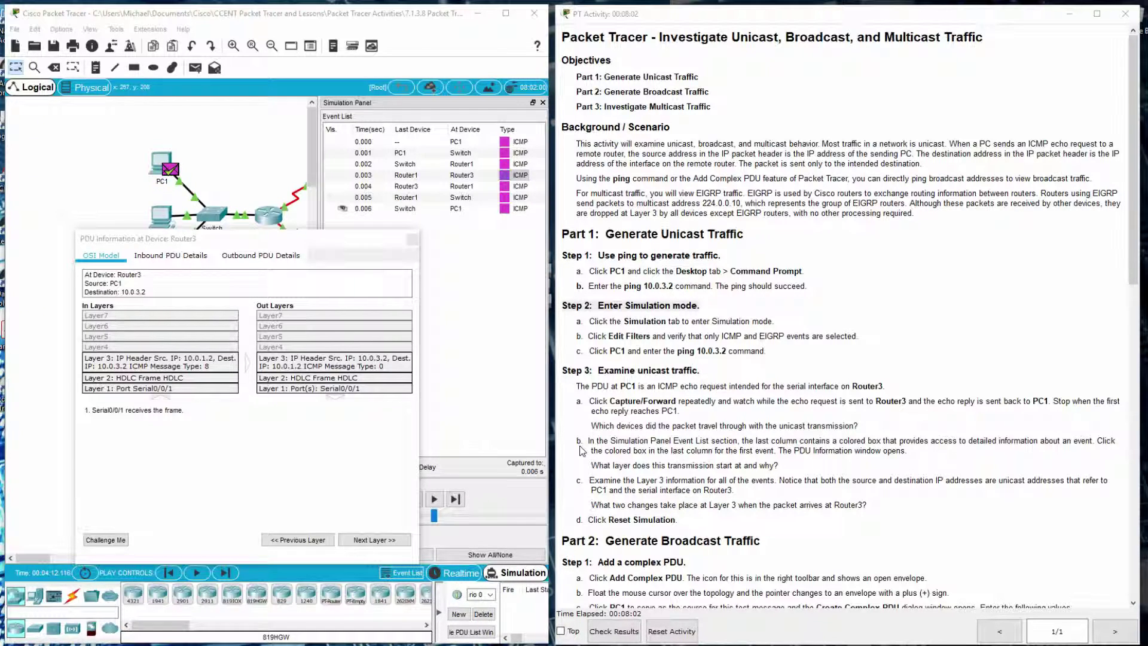
- Reset the simulation to empty the event list and scroll to Part 2 broadcast instructions
{"action": "left_click", "coordinate": [412, 239]}
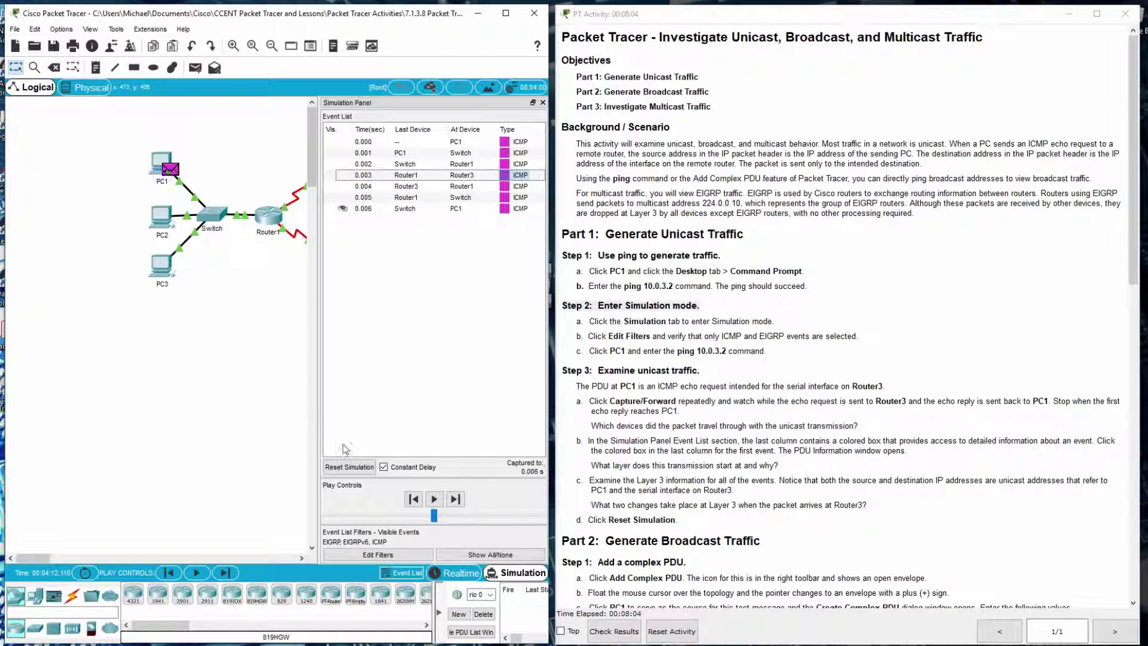
{"action": "left_click", "coordinate": [349, 466]}
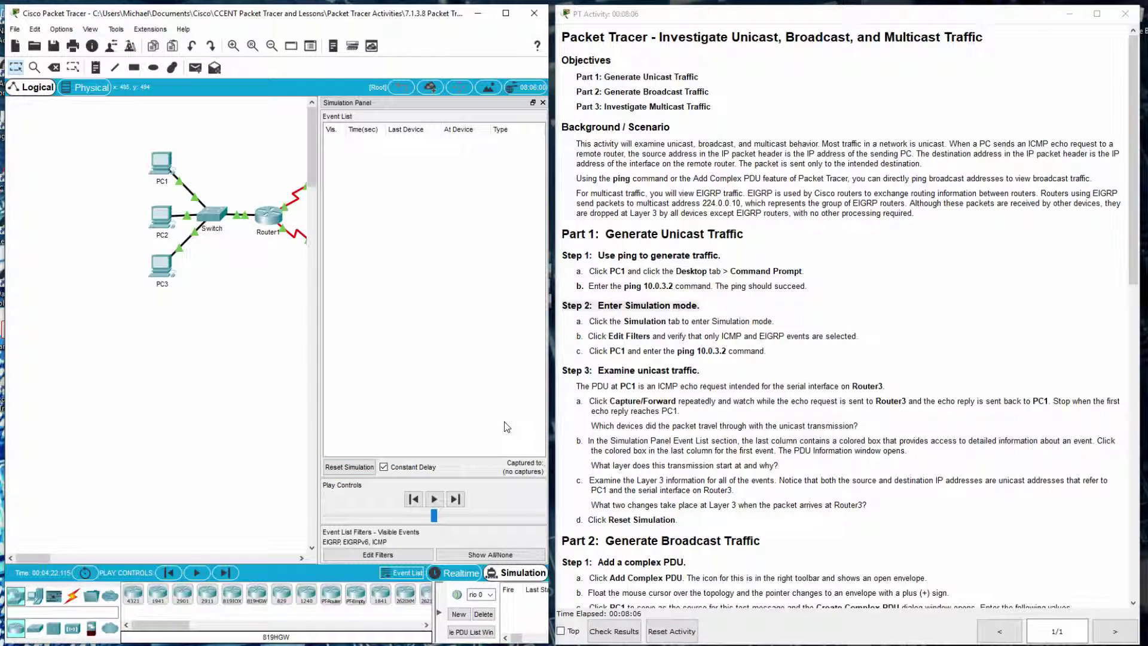
{"action": "left_click", "coordinate": [688, 586]}
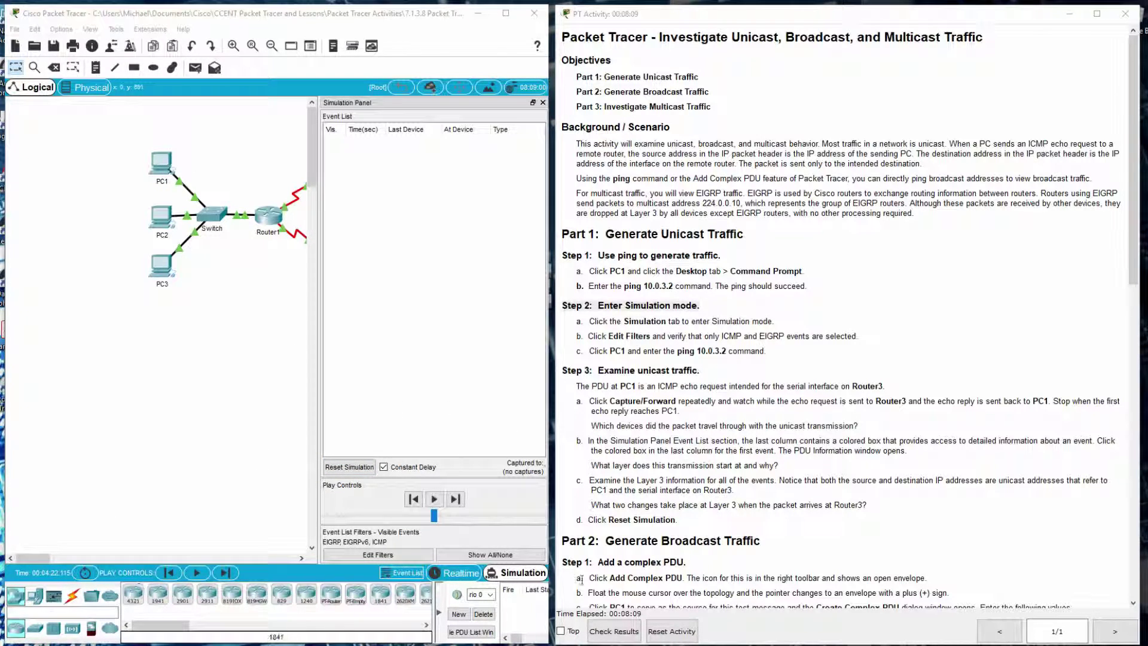
{"action": "scroll", "coordinate": [779, 526], "scroll_direction": "down", "scroll_amount": 10}
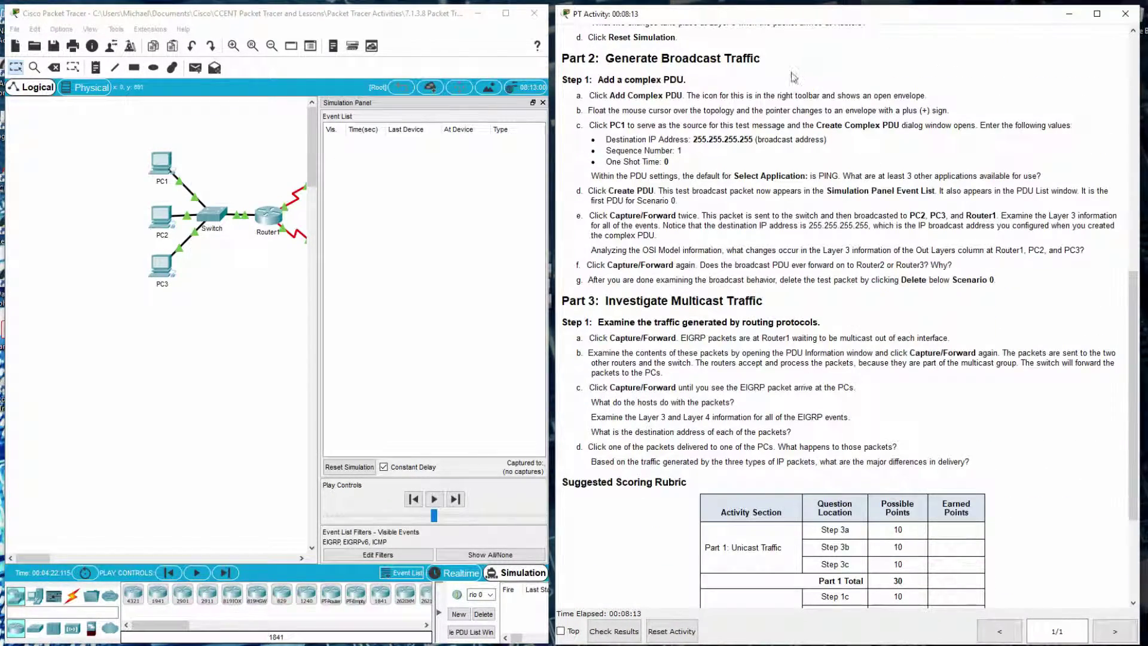
{"action": "left_click_drag", "start_coordinate": [777, 60], "coordinate": [562, 60]}
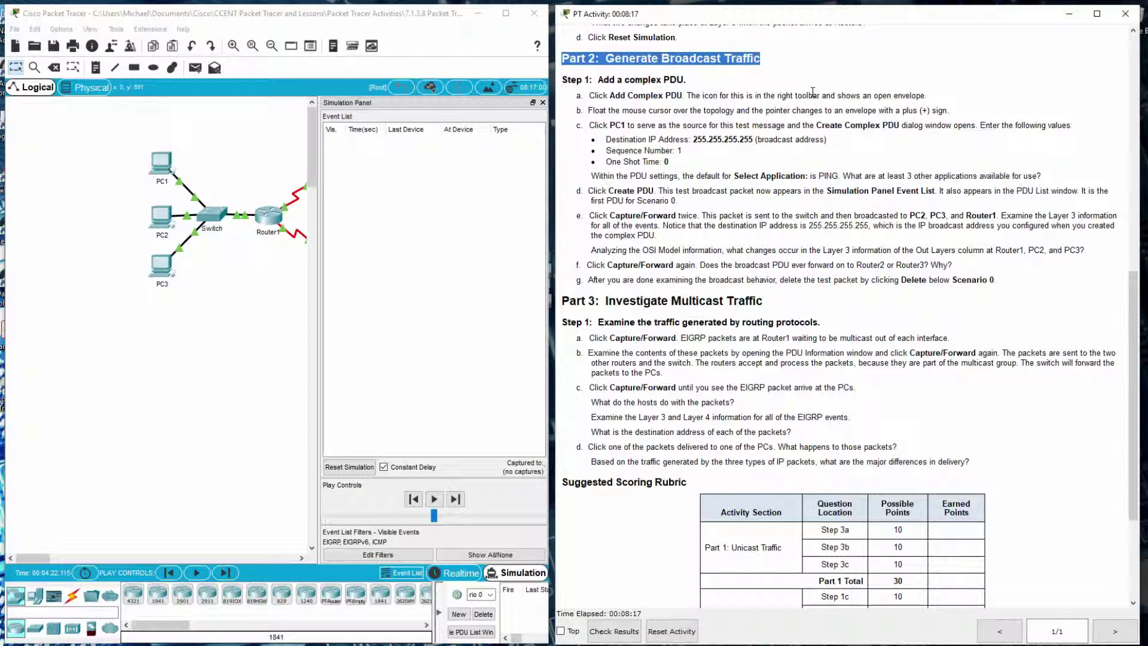
- Choose Add Complex PDU and pick PC1 as the source to open Create Complex PDU
{"action": "left_click_drag", "start_coordinate": [708, 80], "coordinate": [569, 80]}
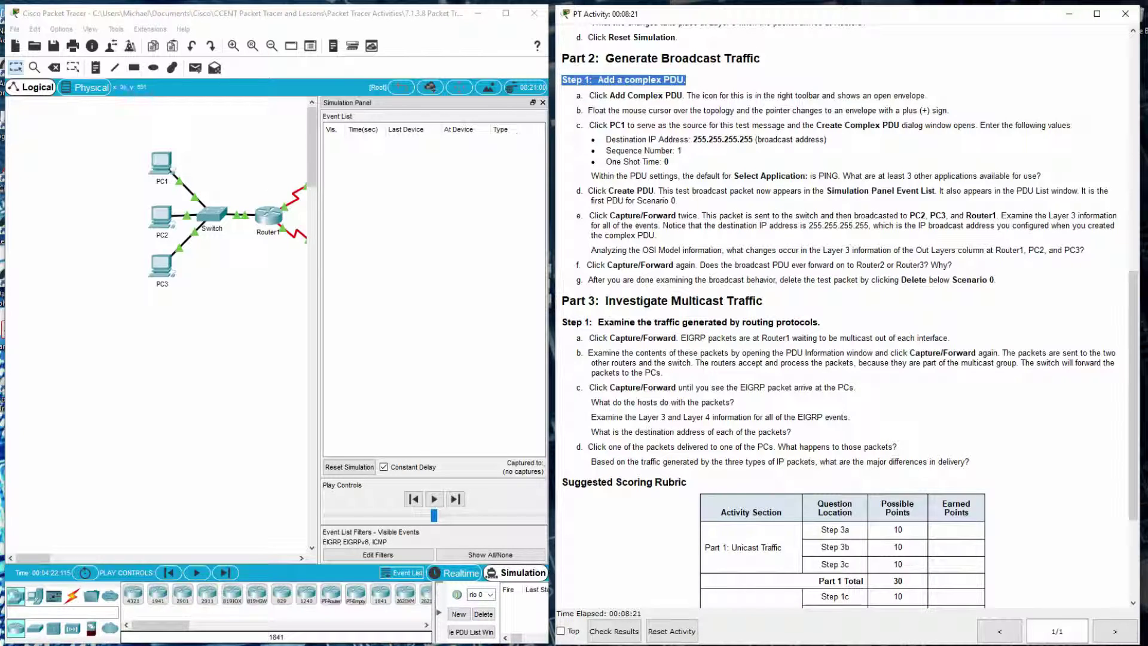
{"action": "key", "text": "alt+Tab"}
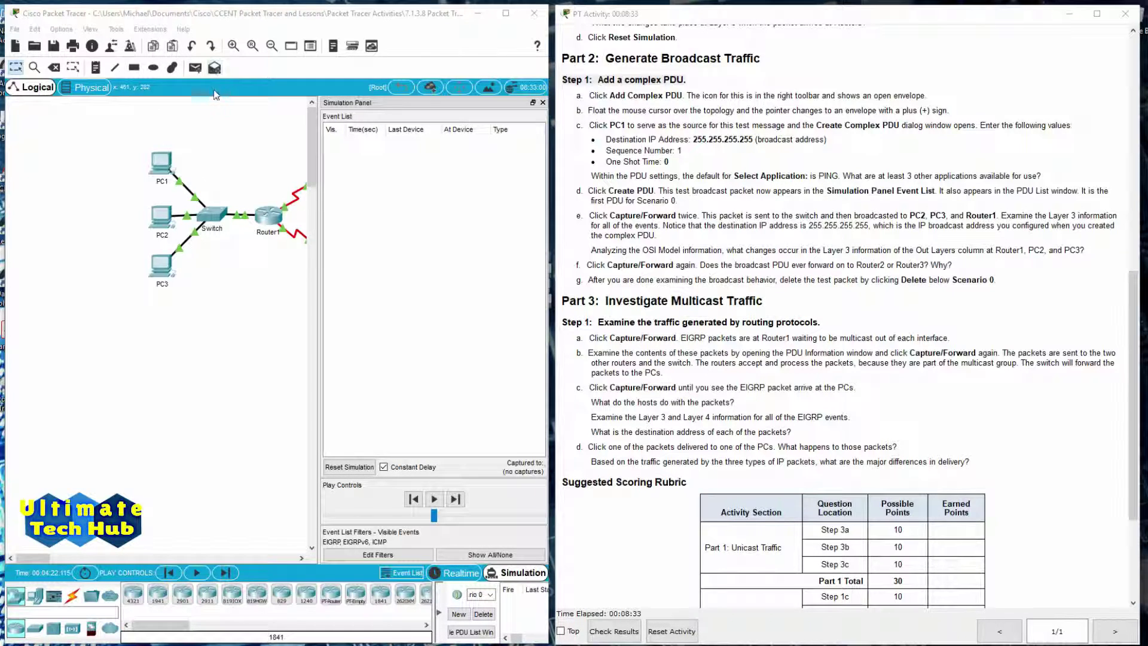
{"action": "left_click", "coordinate": [215, 70]}
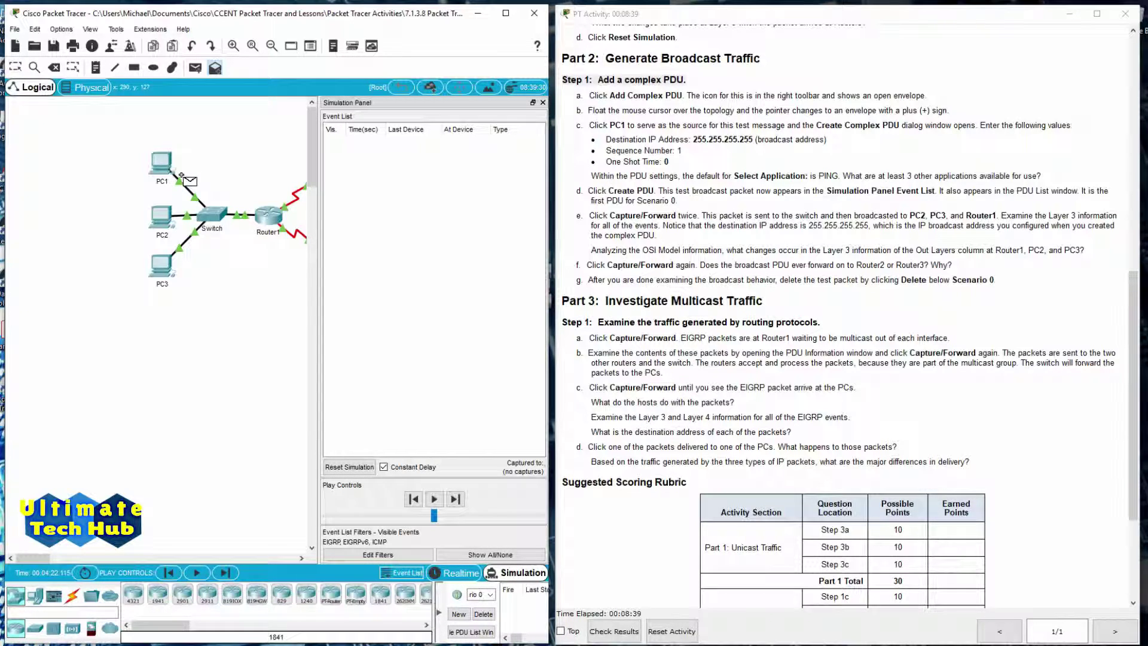
{"action": "left_click", "coordinate": [163, 163]}
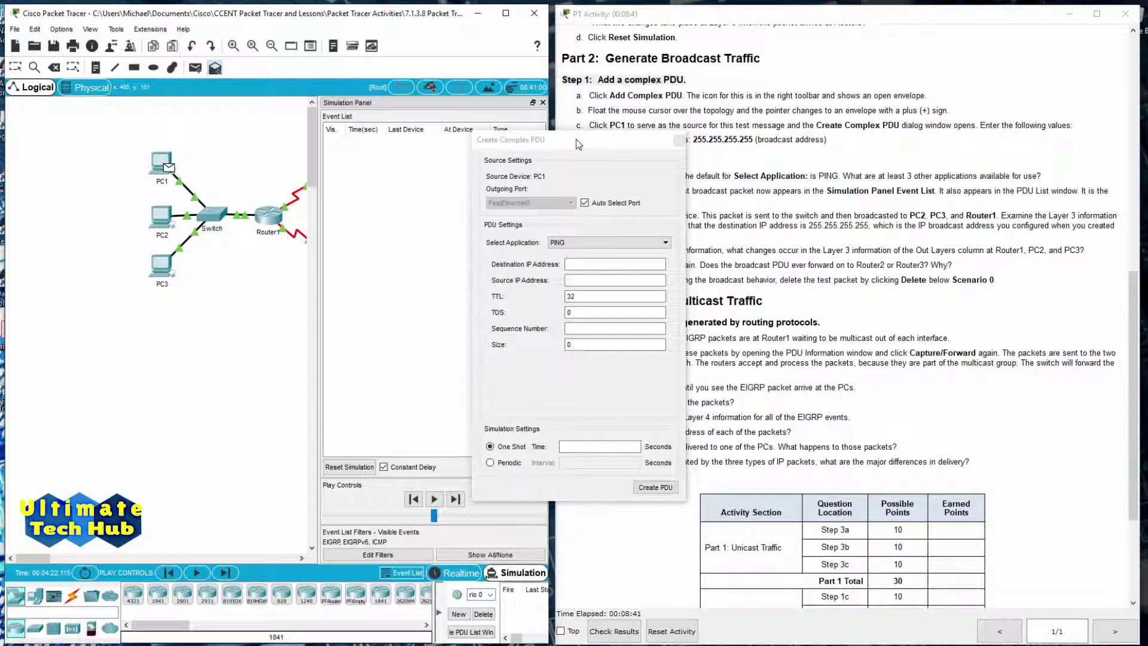
- Enter destination 255.255.255.255, sequence number 1 and one-shot time 0, keeping PING
{"action": "left_click_drag", "start_coordinate": [576, 140], "coordinate": [361, 144]}
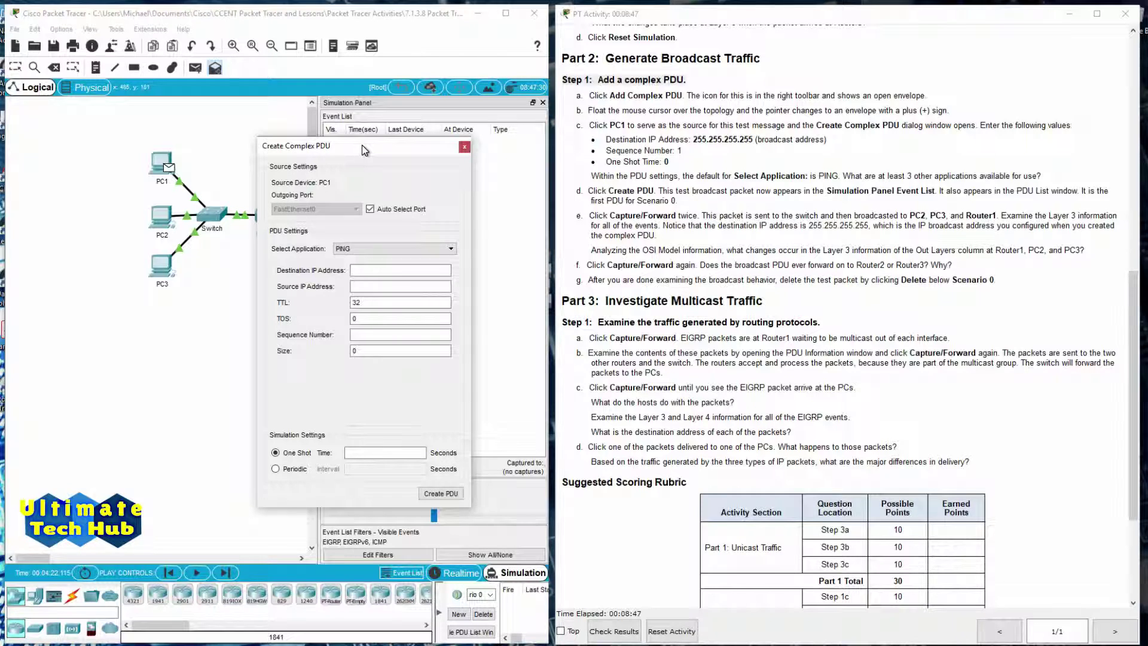
{"action": "left_click", "coordinate": [388, 272]}
{"action": "type", "text": "255.255.255.255"}
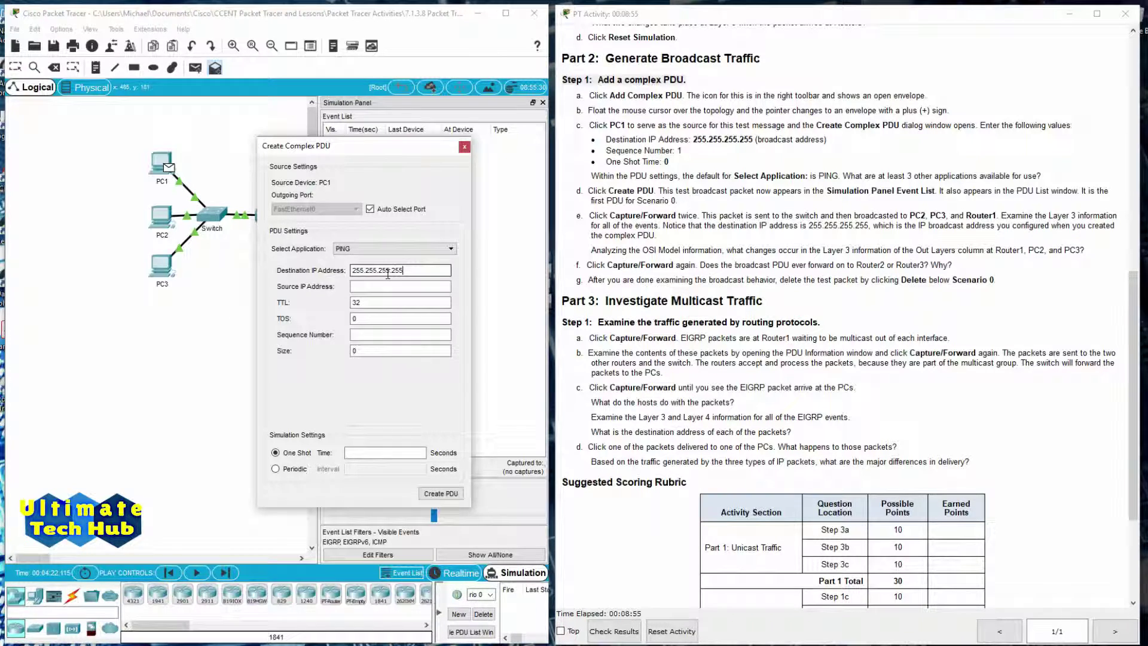
{"action": "left_click", "coordinate": [364, 337]}
{"action": "type", "text": "1"}
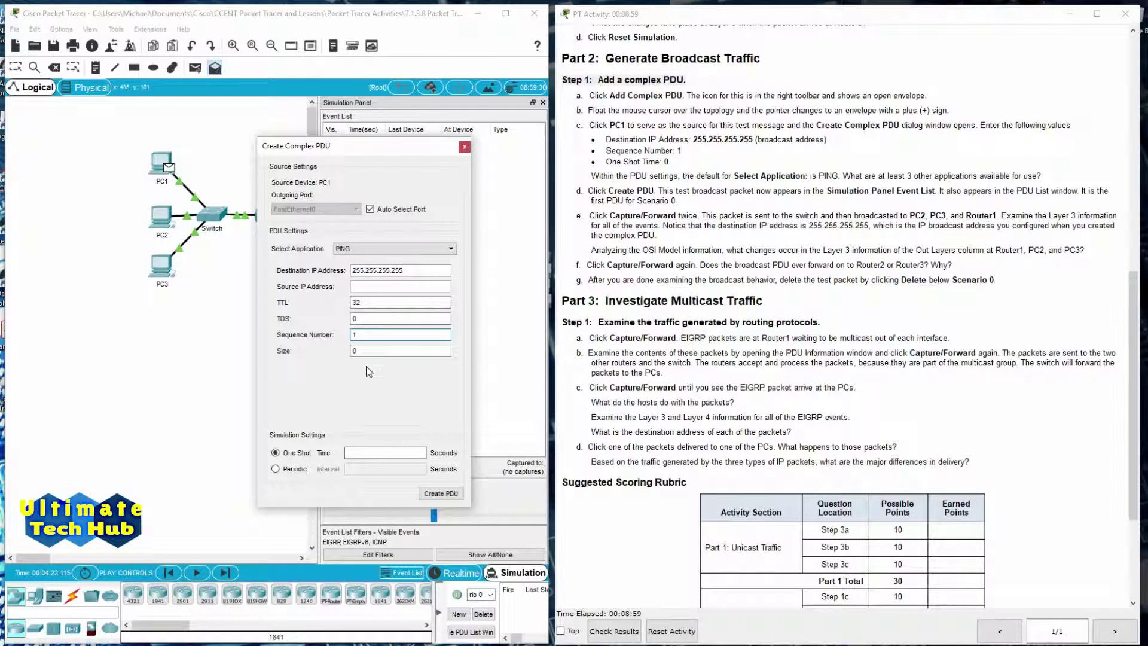
{"action": "left_click", "coordinate": [359, 453]}
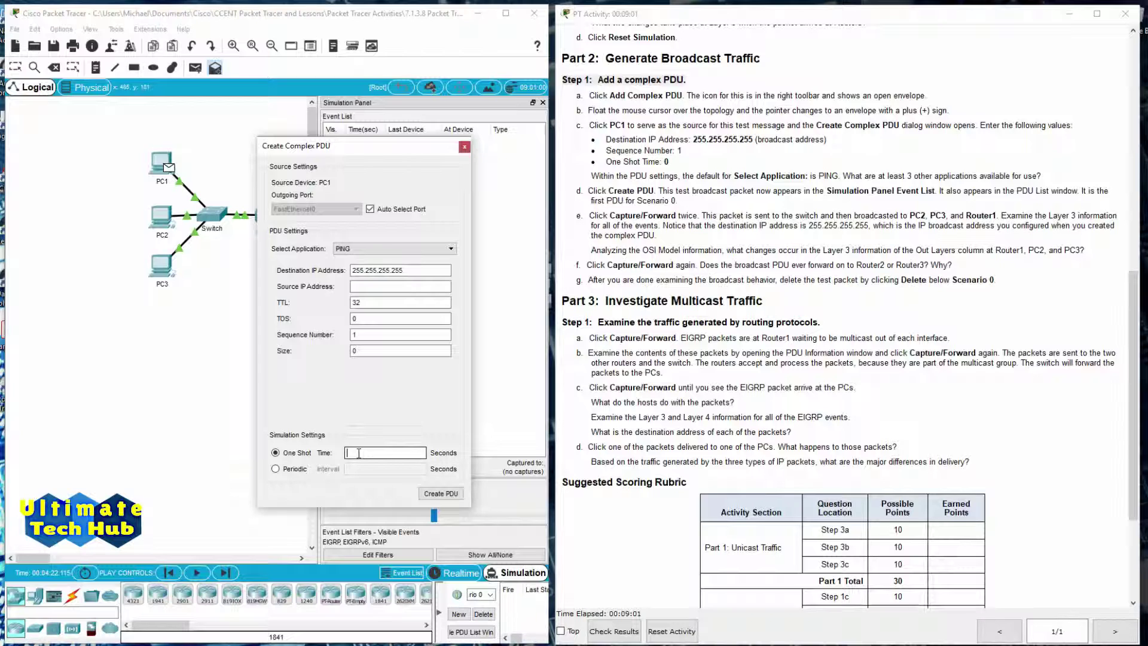
{"action": "type", "text": "0"}
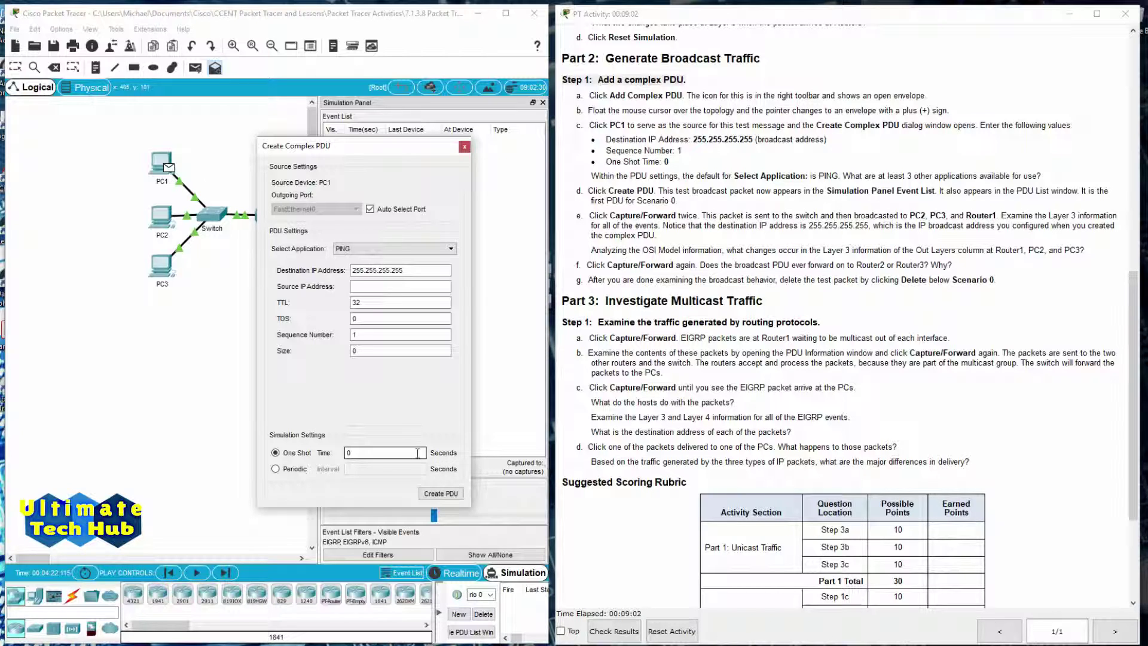
{"action": "left_click", "coordinate": [452, 249]}
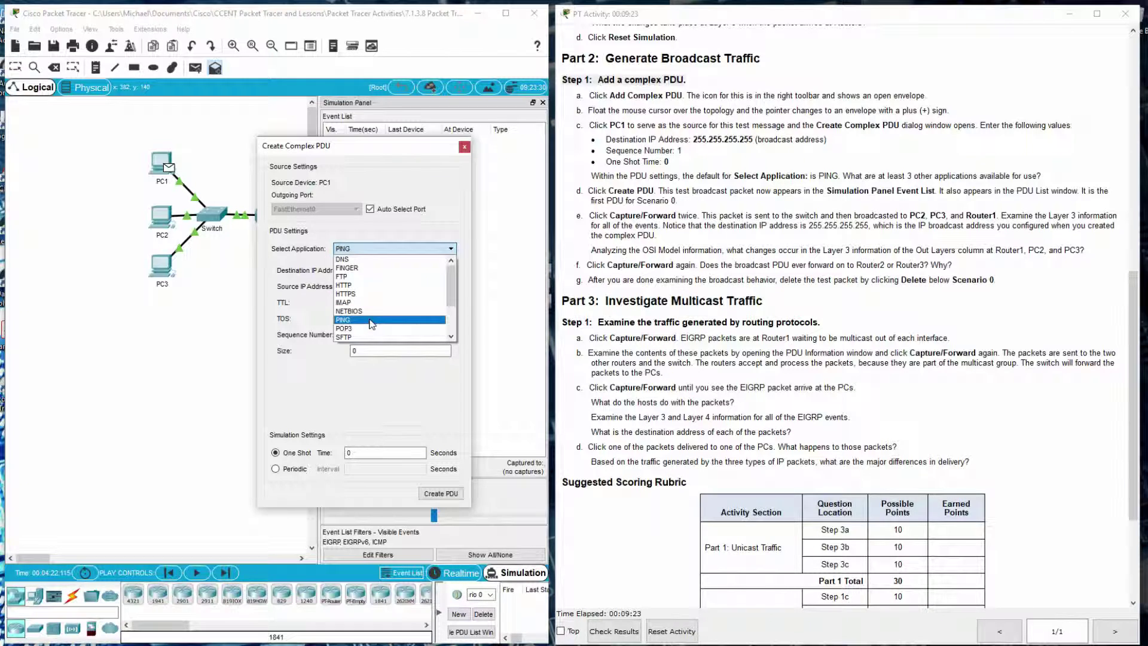
{"action": "left_click", "coordinate": [418, 377]}
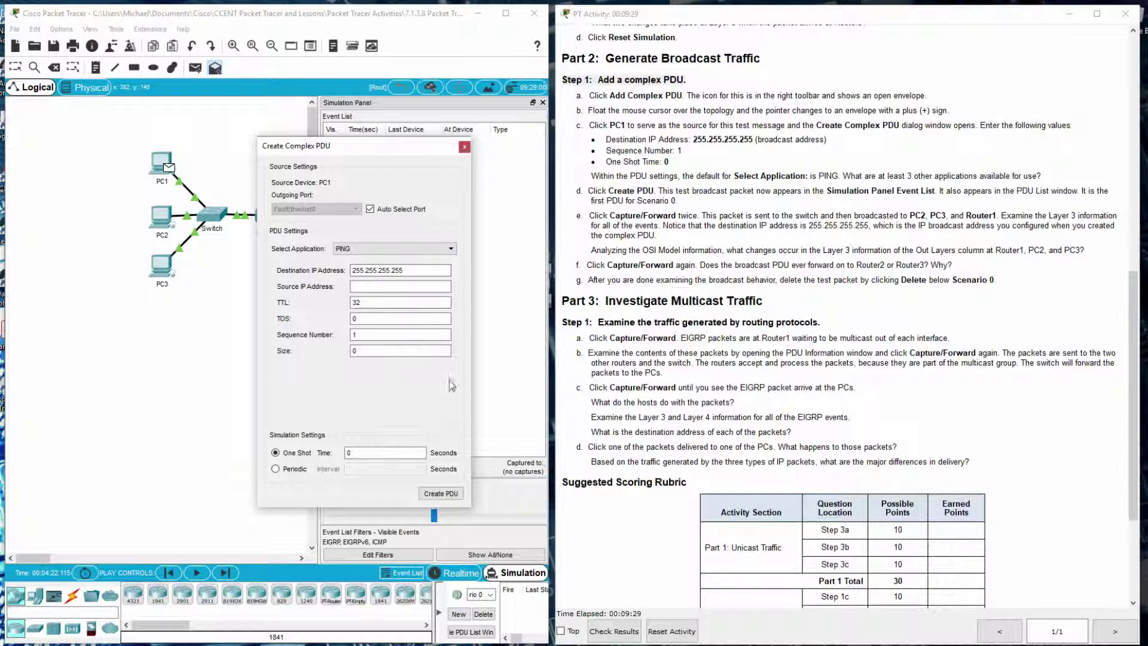
- Create the broadcast PDU from PC1 and forward it one simulation event
{"action": "left_click", "coordinate": [442, 493]}
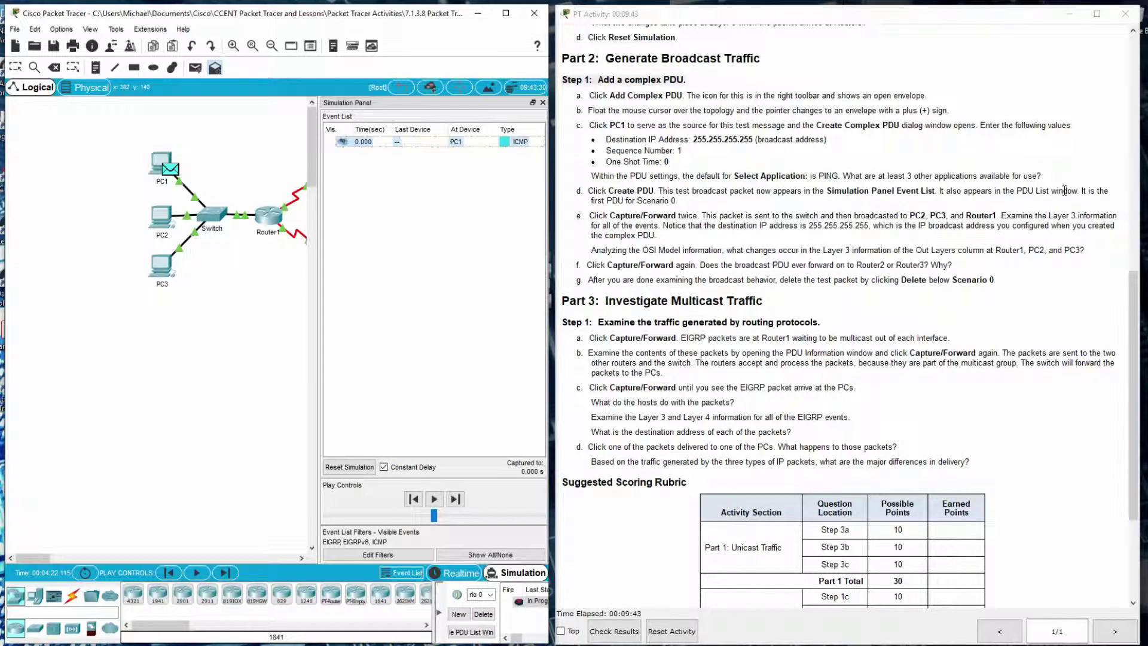
{"action": "left_click", "coordinate": [224, 573]}
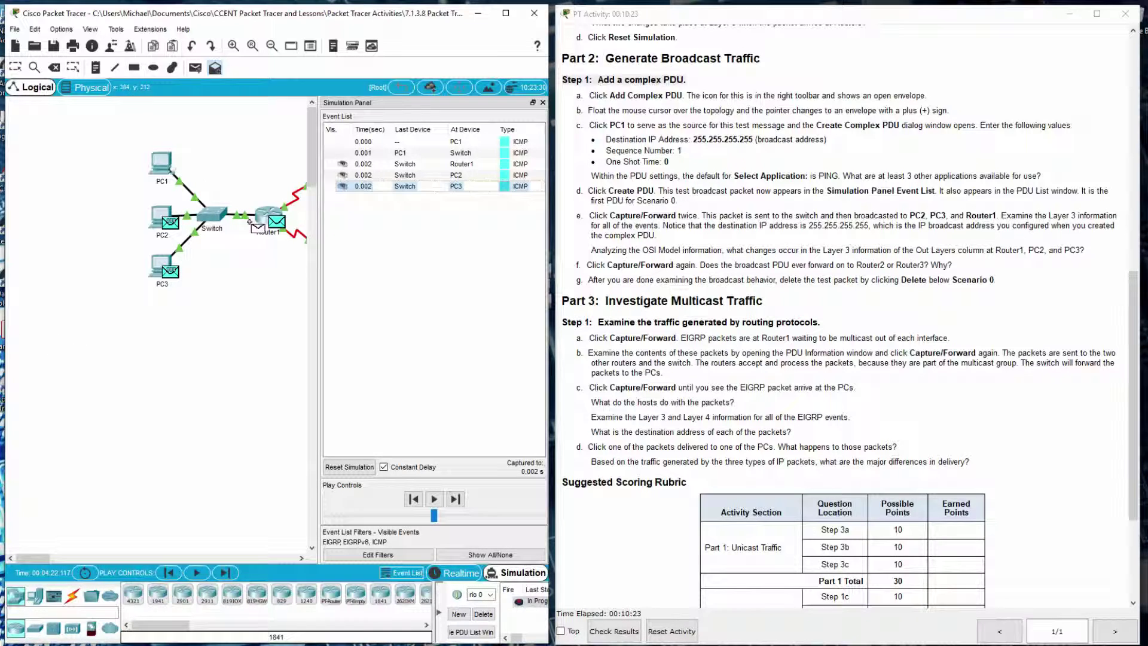
- Inspect the broadcast packet's PDU details at Router1 and at PC2, closing each afterwards
{"action": "left_click", "coordinate": [506, 163]}
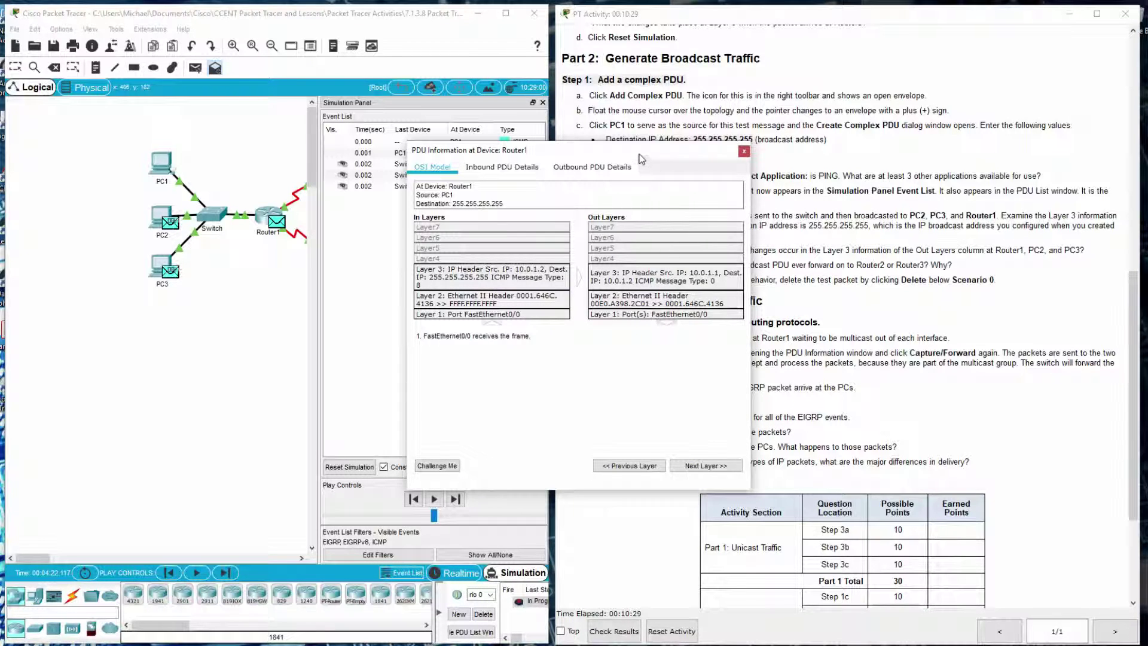
{"action": "left_click", "coordinate": [743, 151]}
{"action": "left_click", "coordinate": [505, 174]}
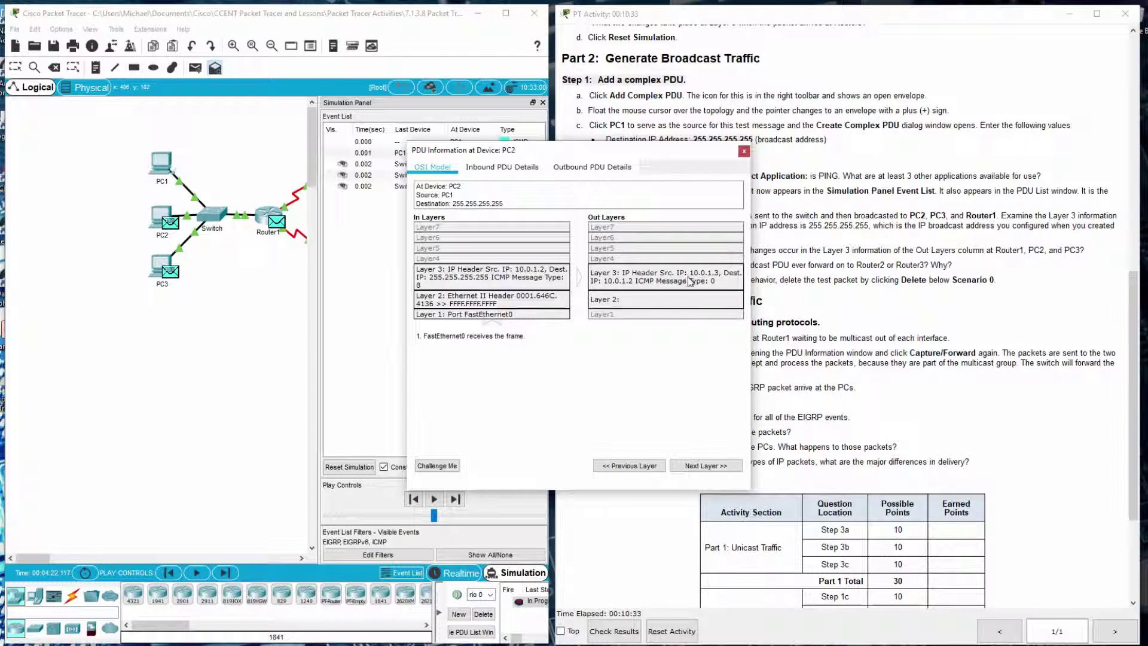
{"action": "left_click", "coordinate": [744, 151]}
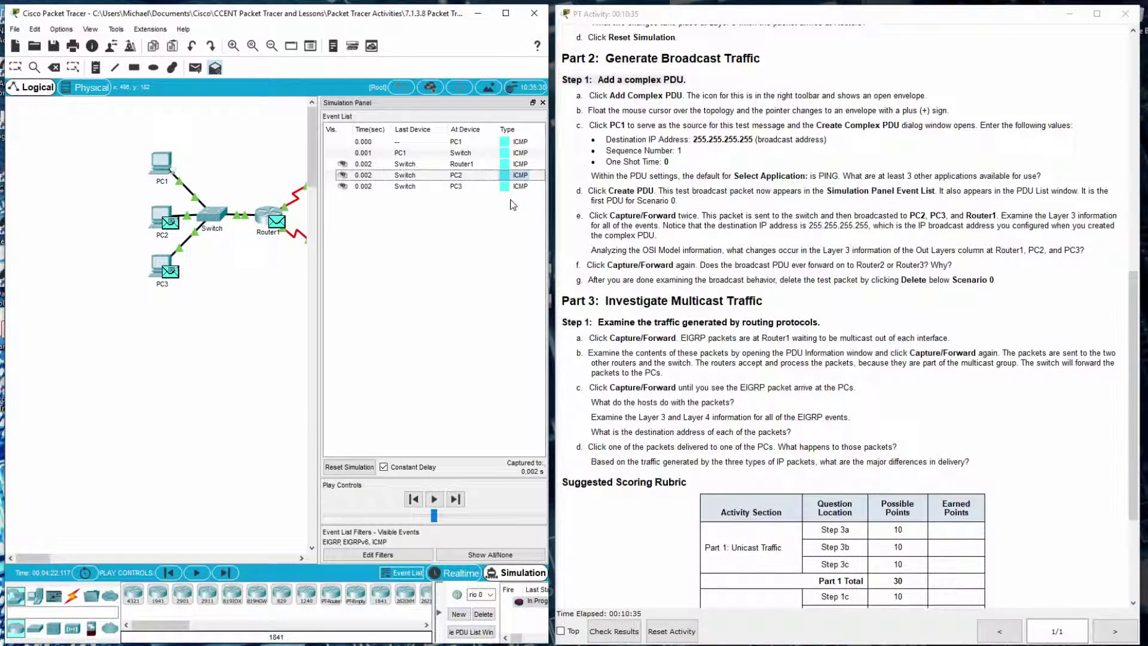
- Review the broadcast packet's Layer 3 details at PC3 beside the instructions, then close them
{"action": "left_click", "coordinate": [505, 186]}
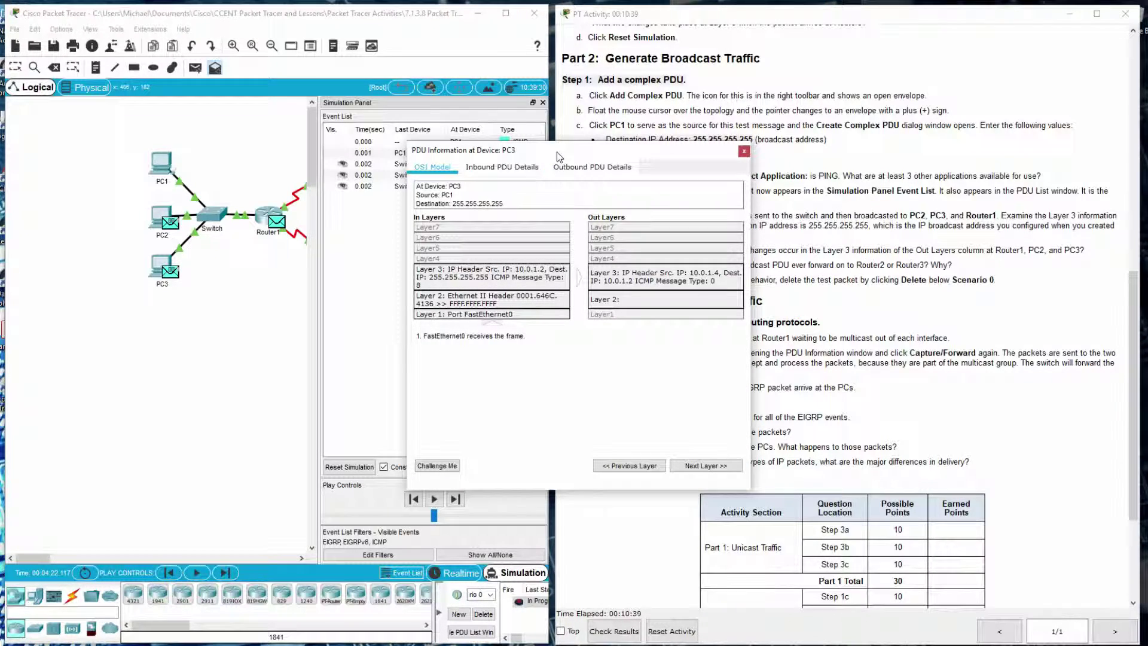
{"action": "left_click_drag", "start_coordinate": [557, 154], "coordinate": [263, 257]}
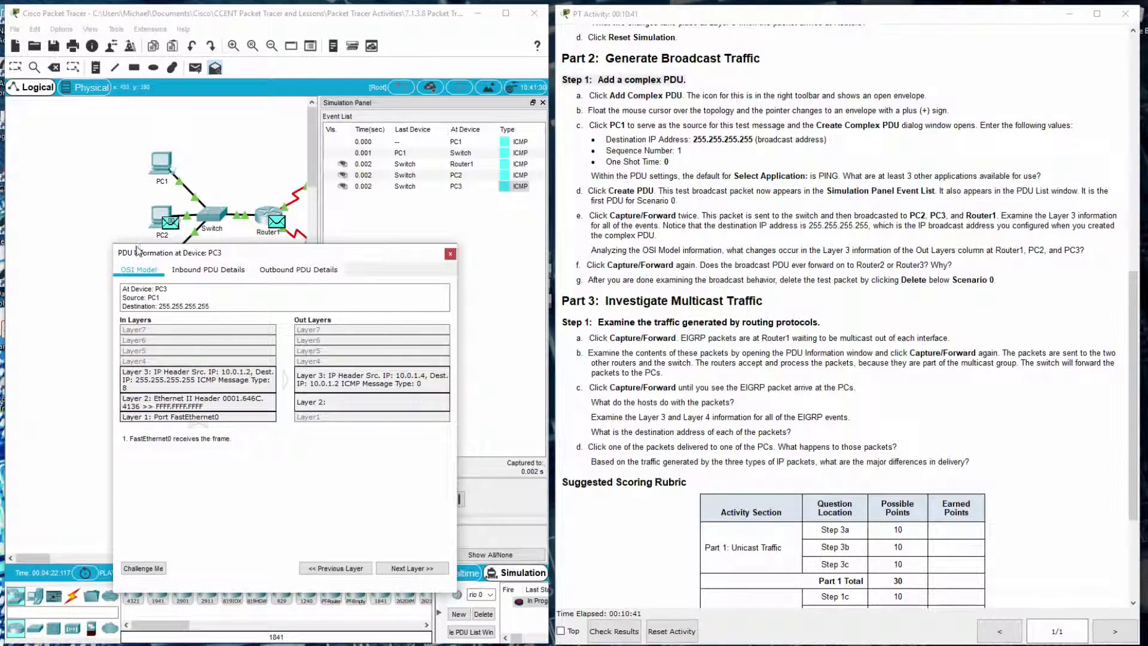
{"action": "left_click", "coordinate": [96, 527]}
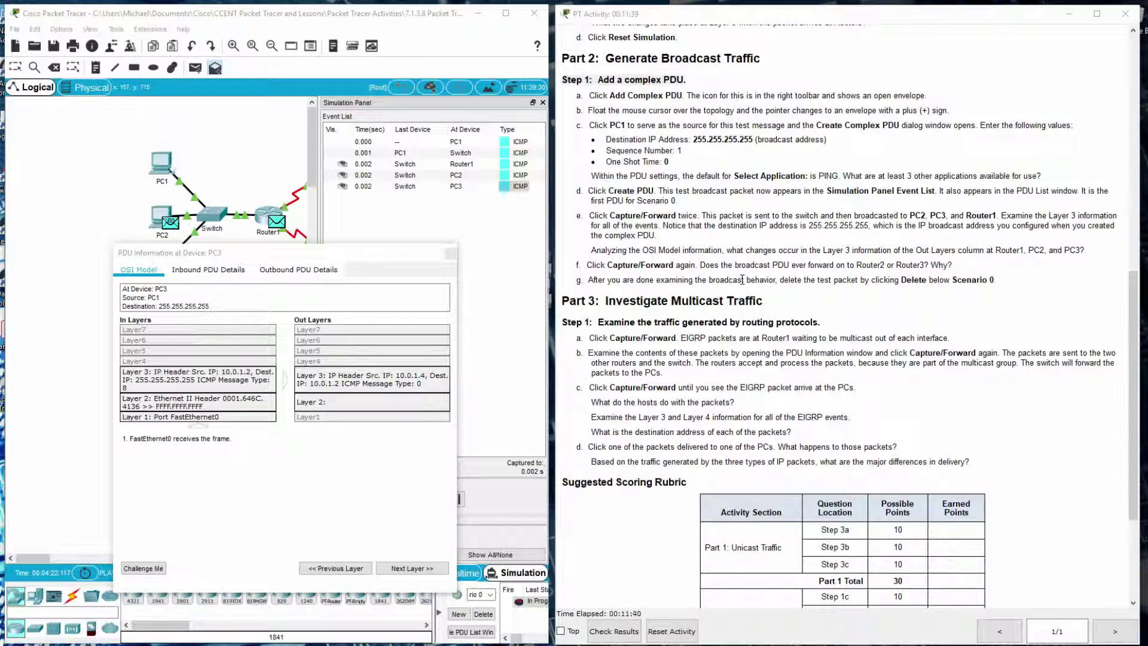
{"action": "left_click", "coordinate": [450, 254]}
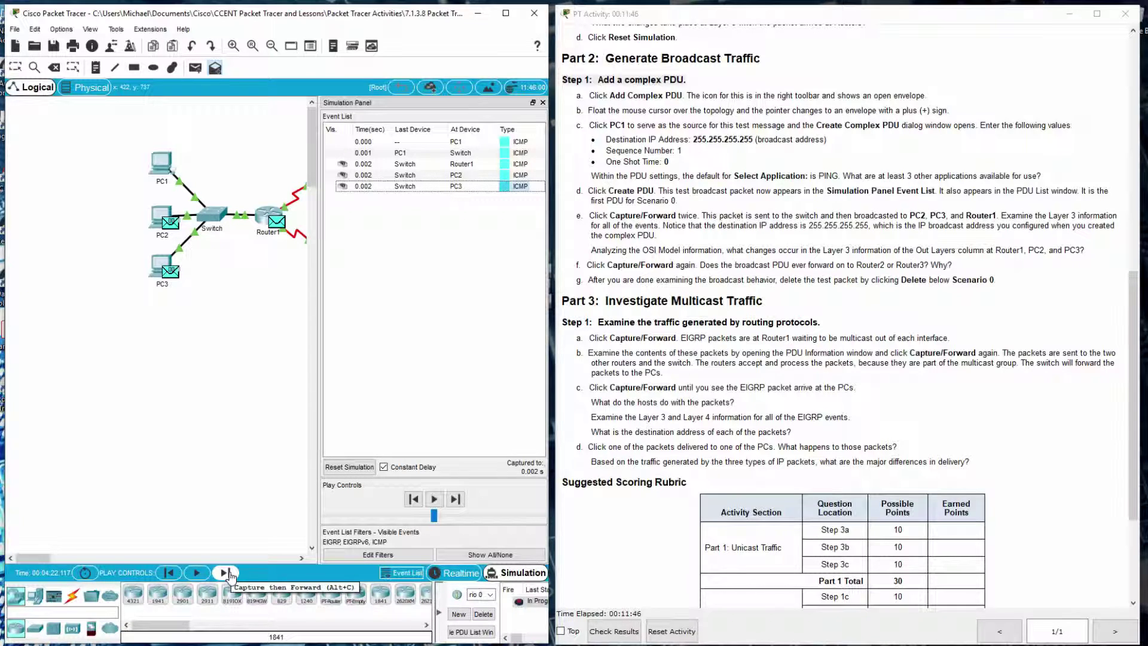
- Forward the broadcast to a 0.003 s Router1-to-Switch event and widen the topology to show Router2 and Router3
{"action": "left_click", "coordinate": [230, 573]}
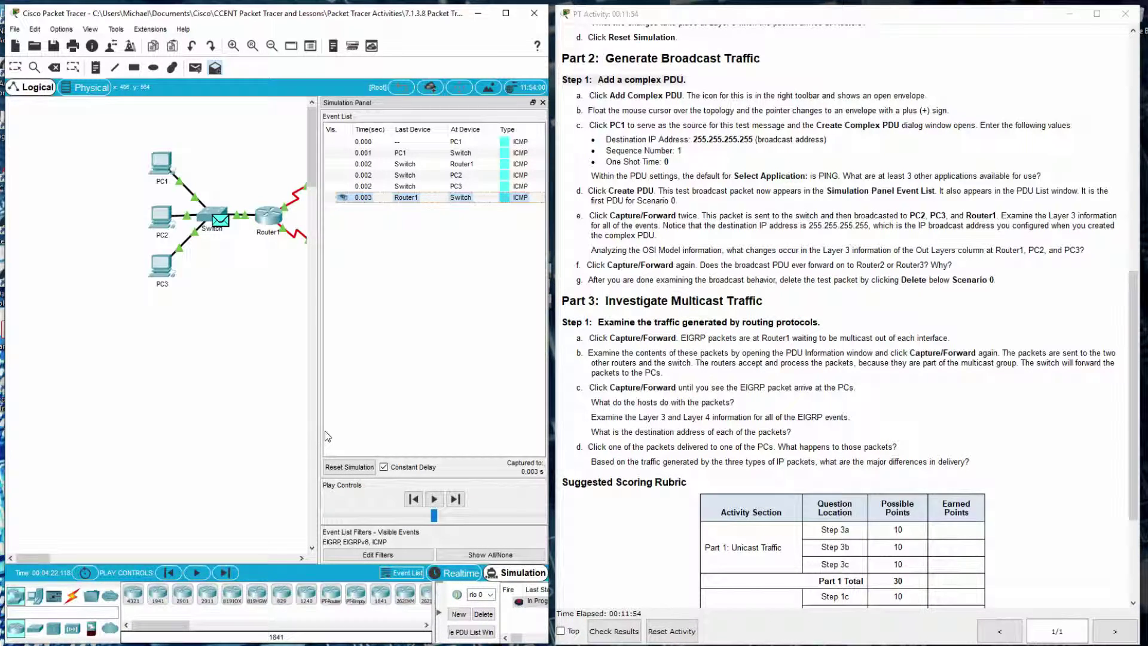
{"action": "left_click_drag", "start_coordinate": [319, 430], "coordinate": [368, 429]}
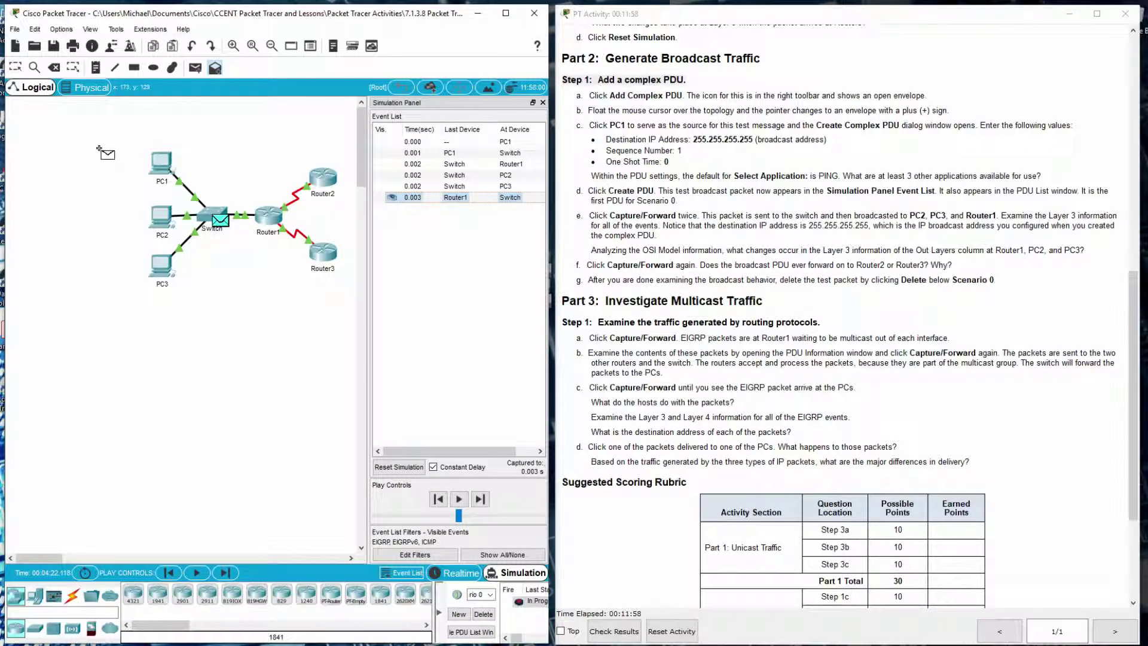
{"action": "left_click", "coordinate": [3, 35]}
{"action": "left_click", "coordinate": [425, 465]}
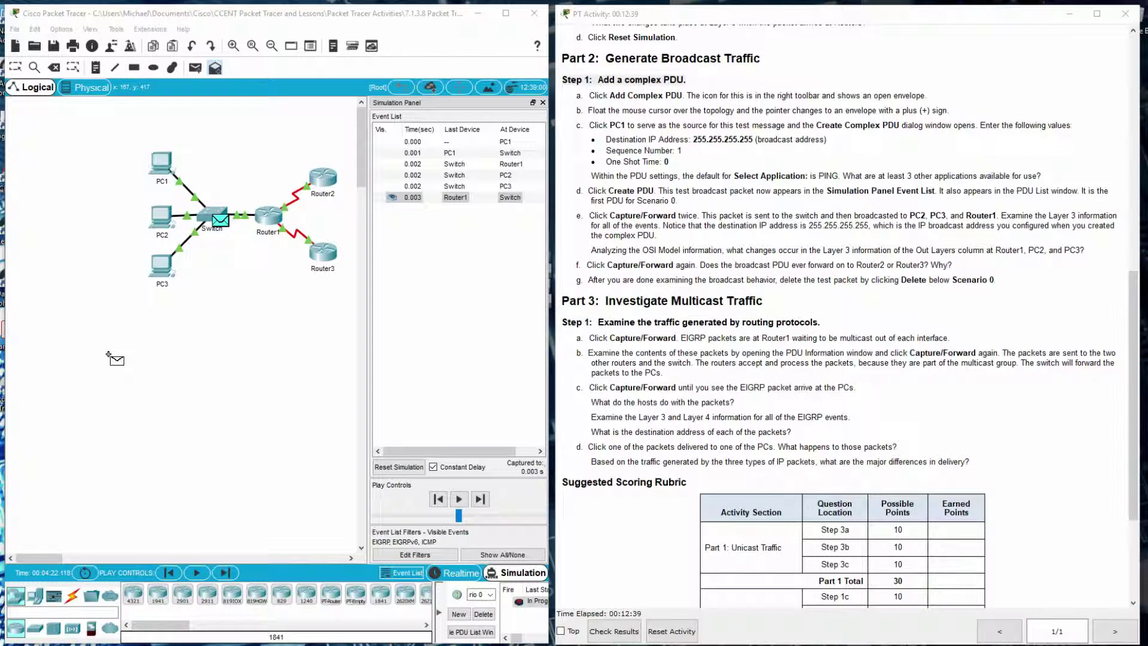
- Delete the broadcast test PDU from Scenario 0 and read Part 3 Step 1 on multicast traffic
{"action": "left_click", "coordinate": [483, 613]}
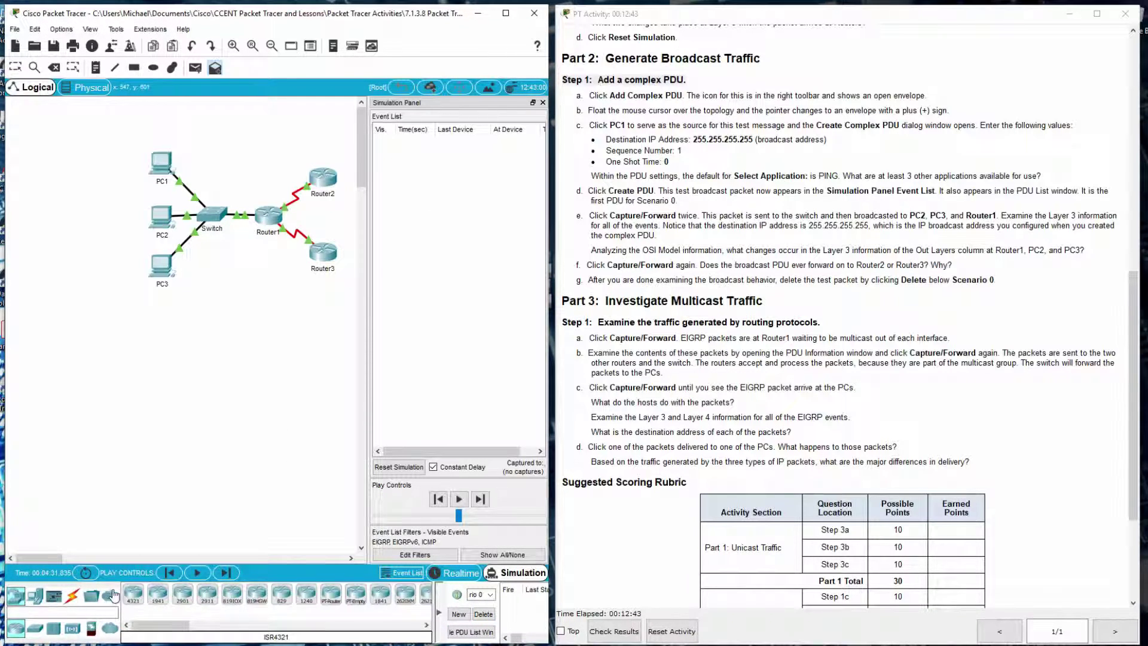
{"action": "left_click", "coordinate": [784, 308]}
{"action": "left_click_drag", "start_coordinate": [783, 307], "coordinate": [565, 302]}
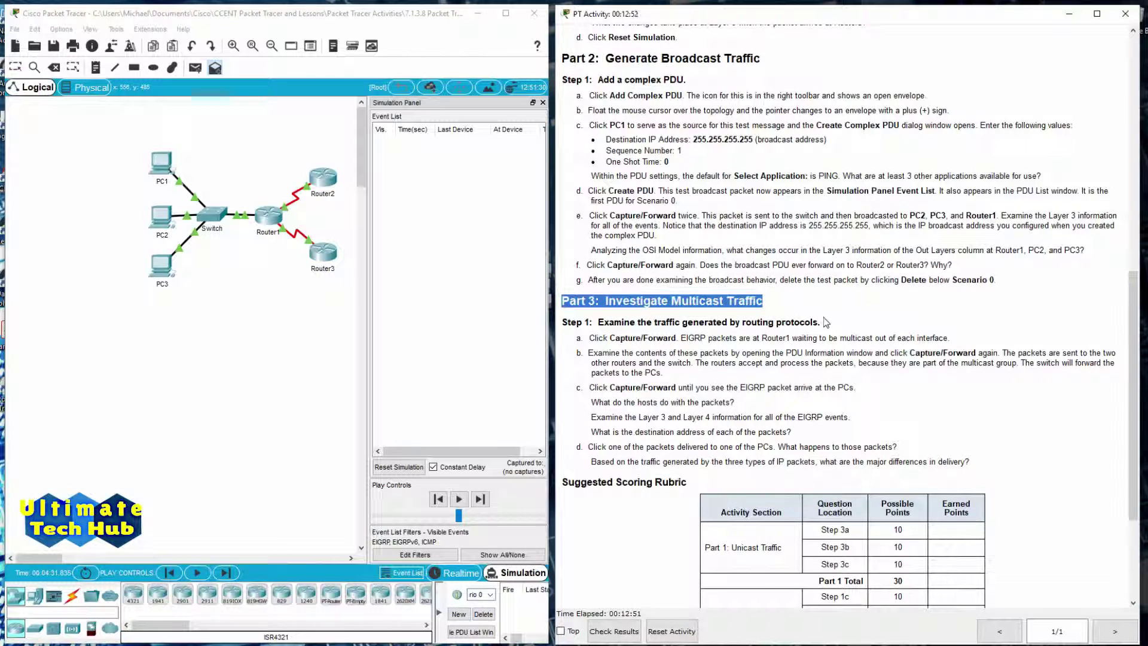
{"action": "left_click_drag", "start_coordinate": [832, 324], "coordinate": [564, 320]}
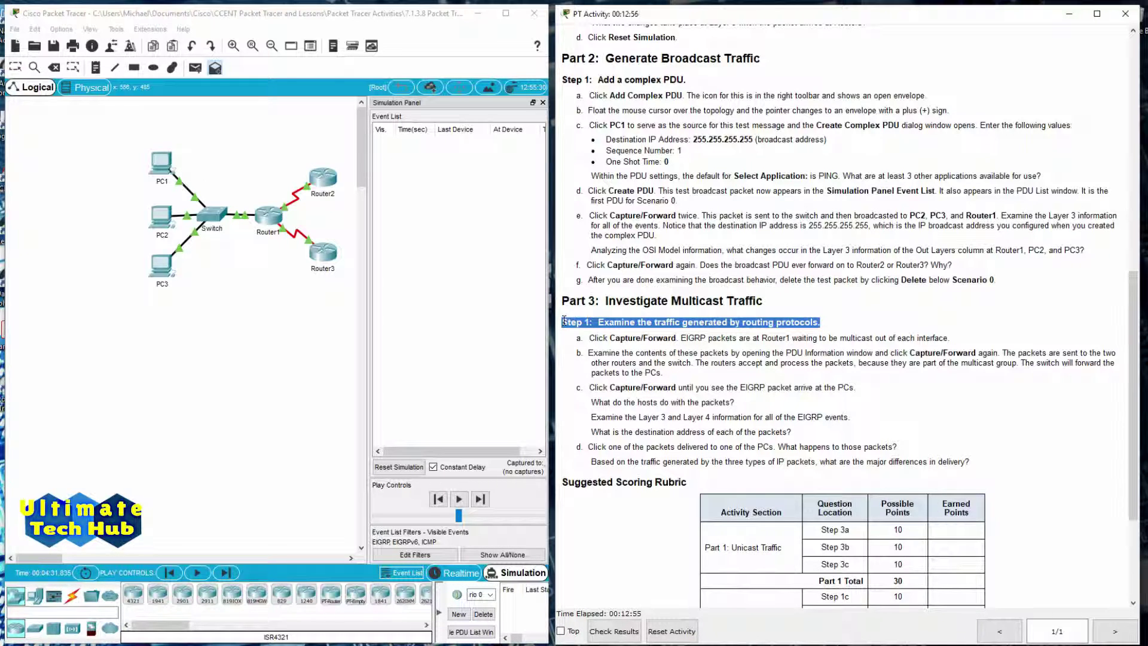
{"action": "left_click", "coordinate": [955, 336]}
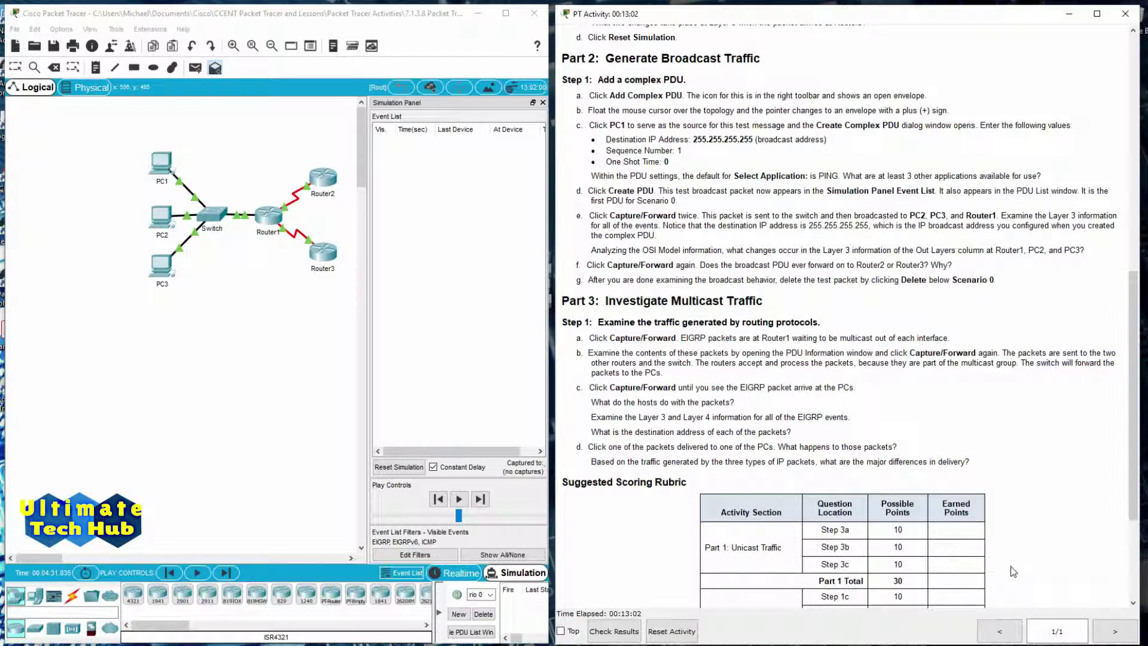
- Capture EIGRP packets passing among Router1, Router2 and Router3 until one heads to the Switch at 4.537 s
{"action": "left_click", "coordinate": [226, 576]}
{"action": "left_click", "coordinate": [226, 575]}
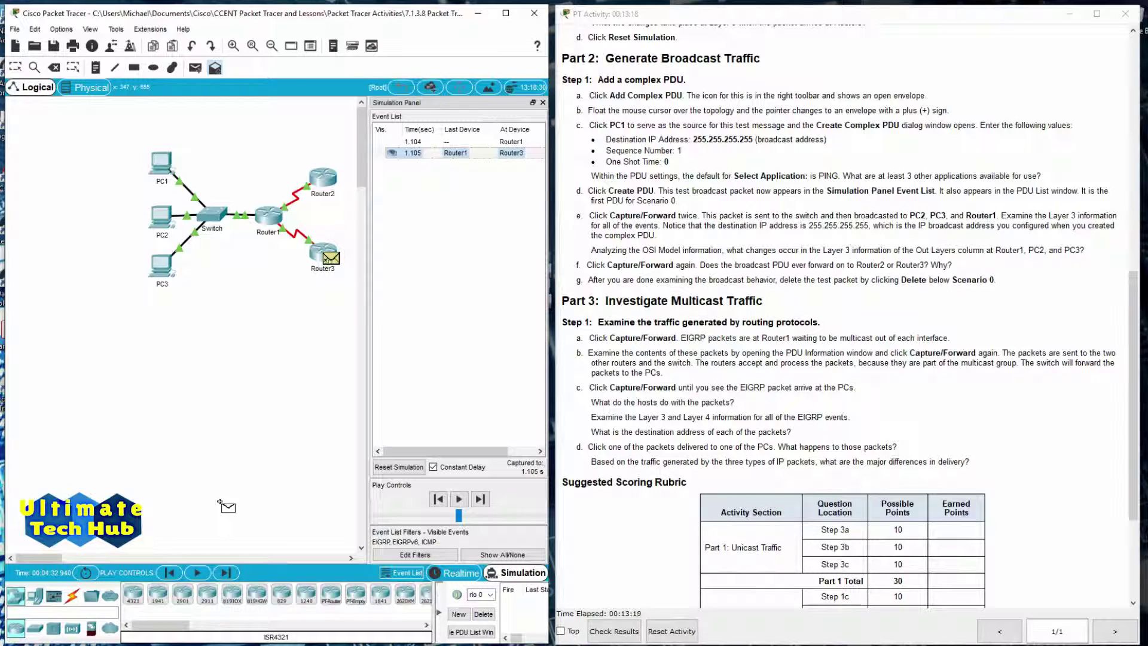
{"action": "left_click", "coordinate": [226, 573]}
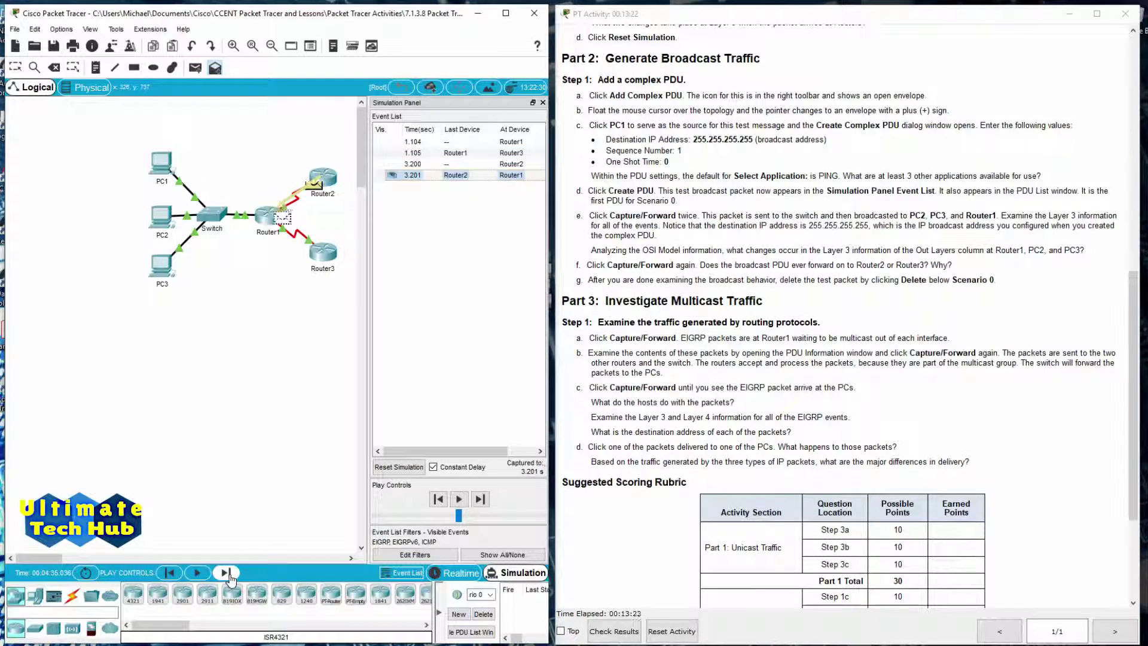
{"action": "left_click", "coordinate": [226, 574]}
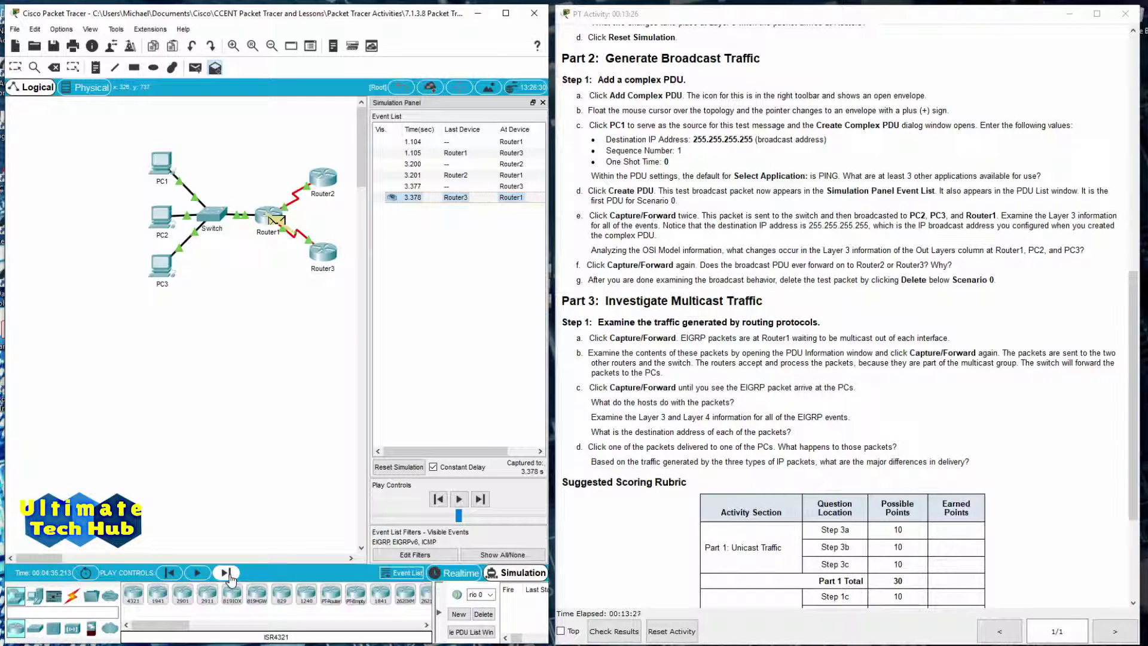
{"action": "left_click", "coordinate": [226, 573]}
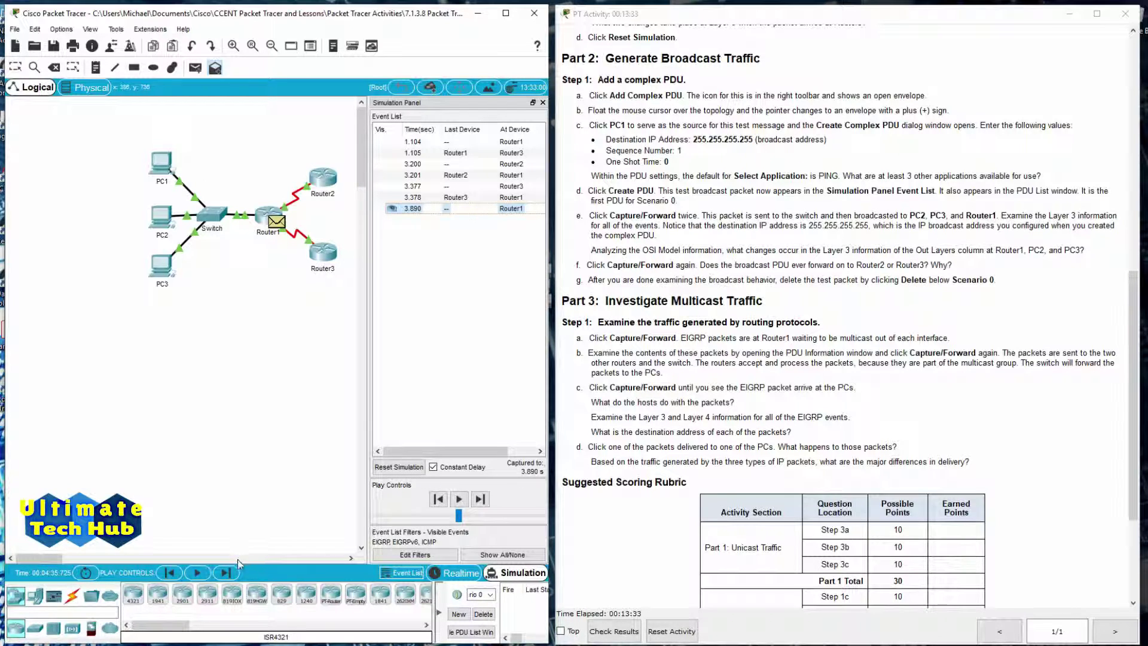
{"action": "left_click", "coordinate": [226, 572]}
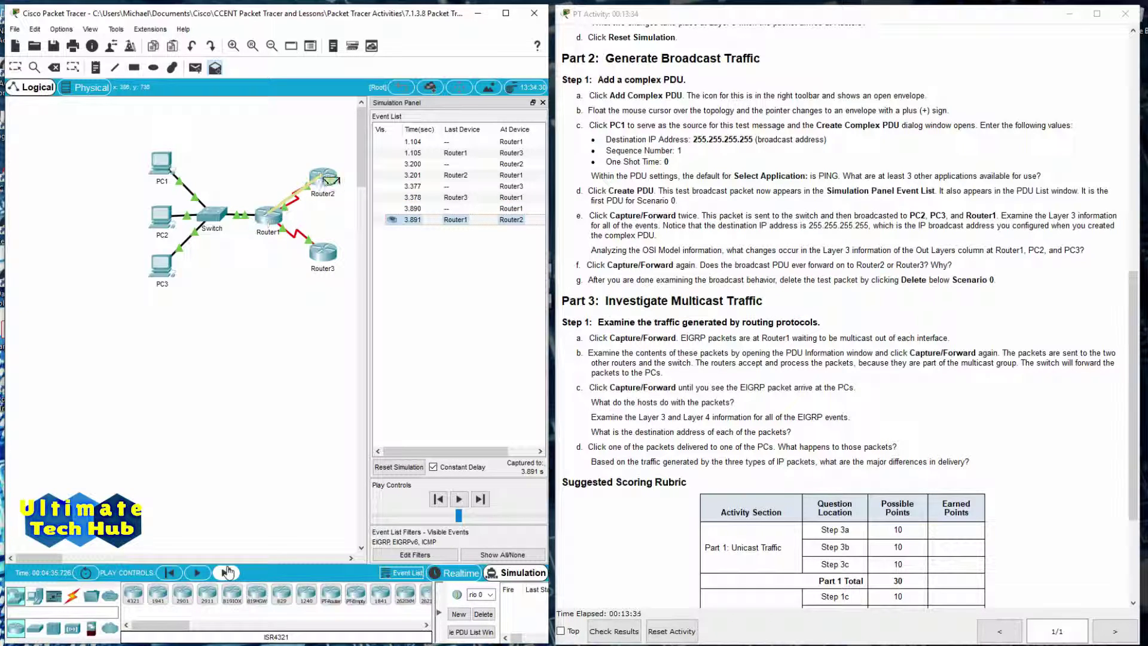
{"action": "left_click", "coordinate": [226, 572]}
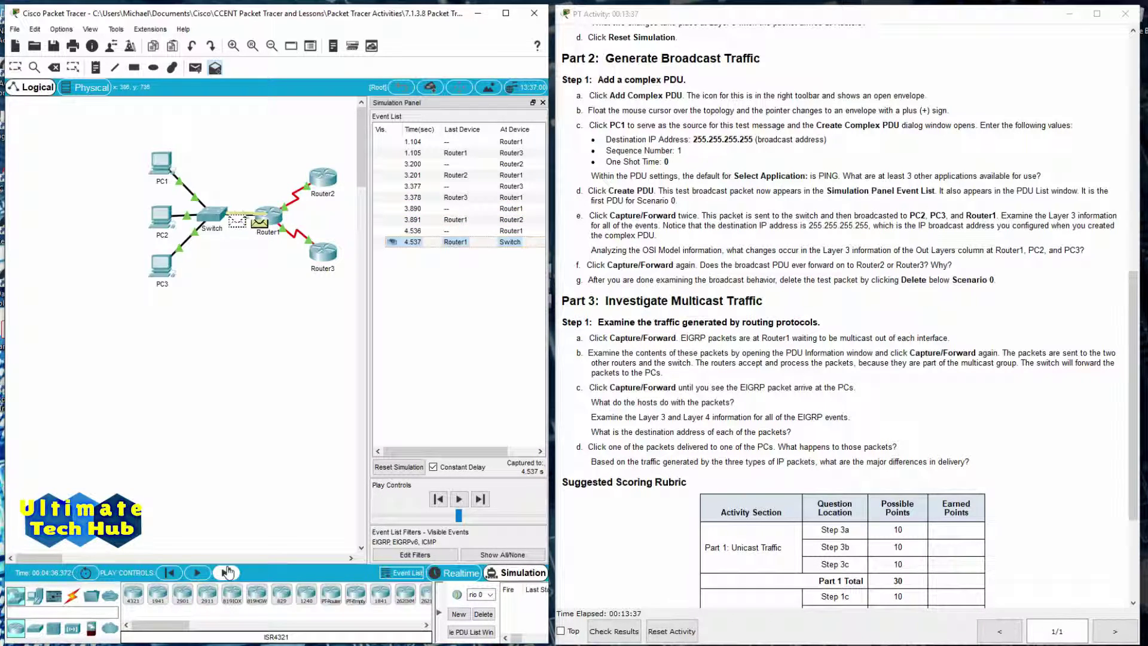
- Forward the EIGRP multicast from the Switch to PC1, PC2 and PC3 at 4.538 s
{"action": "left_click", "coordinate": [226, 572]}
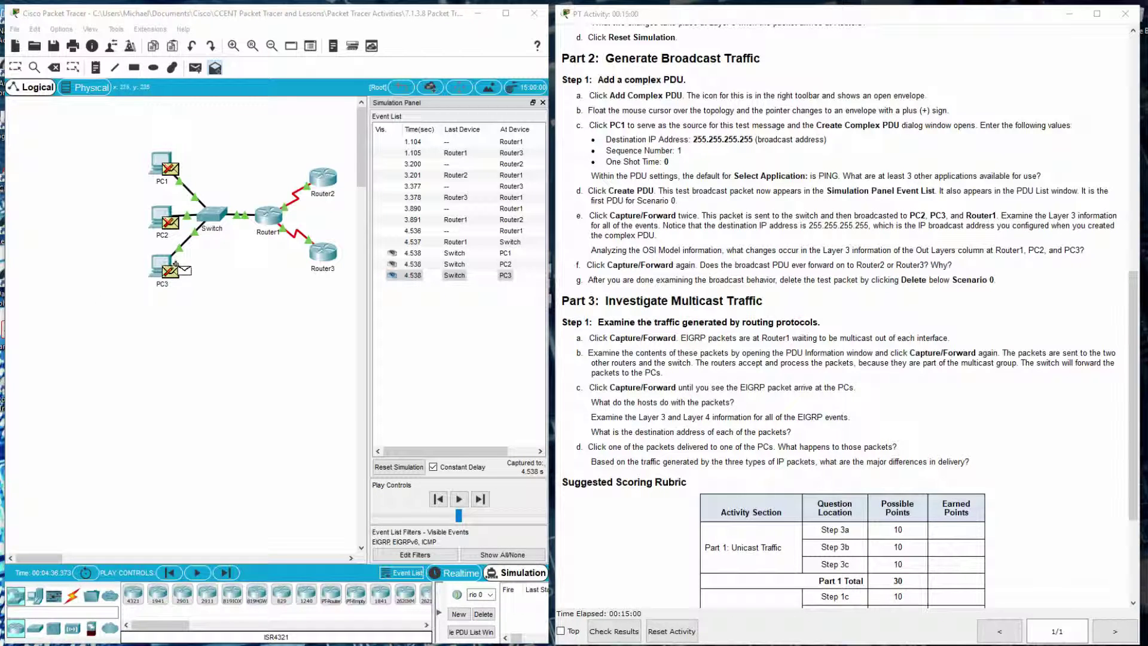
- Open PC3's 4.538 s EIGRP PDU details showing destination 224.0.0.10 and move the window aside
{"action": "left_click", "coordinate": [508, 277]}
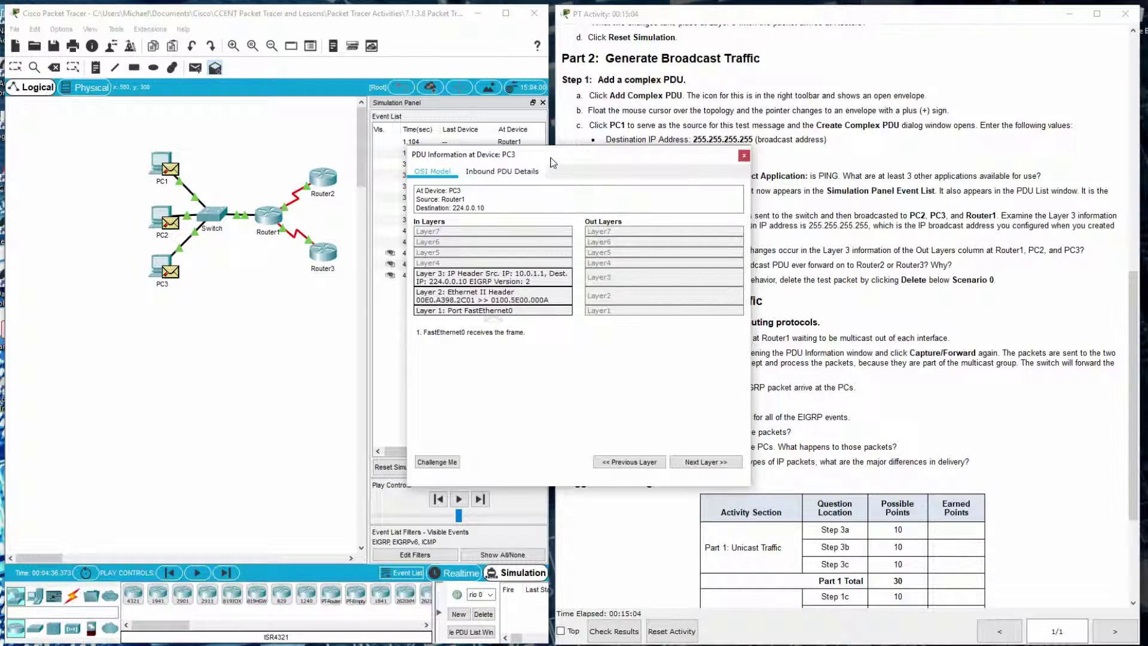
{"action": "left_click_drag", "start_coordinate": [547, 159], "coordinate": [260, 264]}
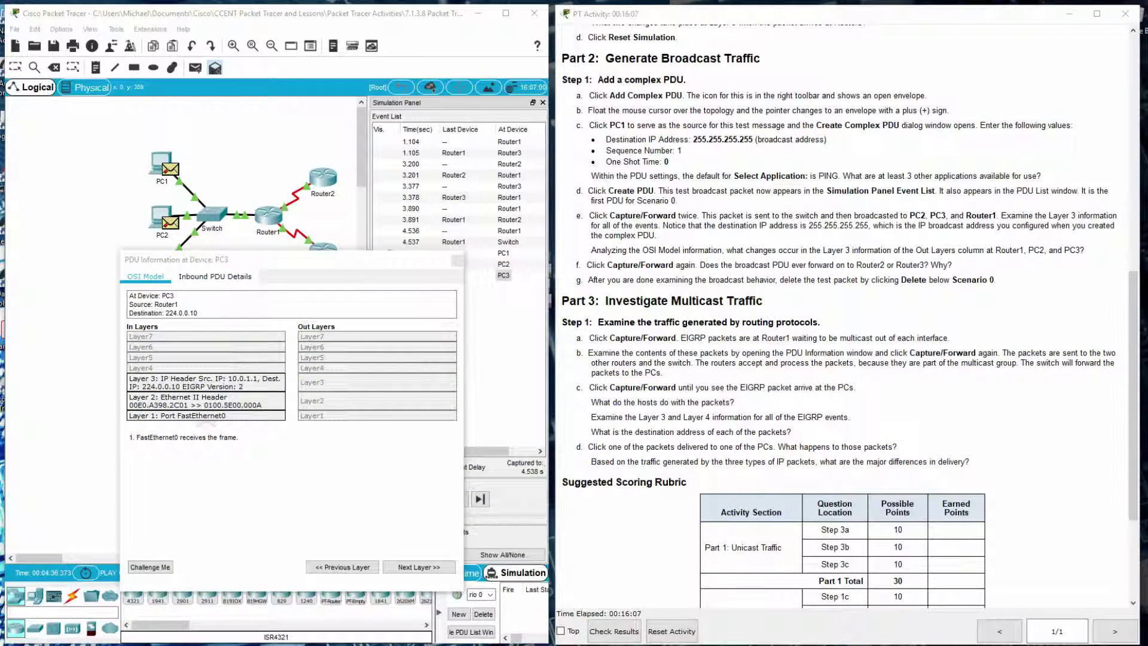
- Scroll the activity instructions down to the 100-point Suggested Scoring Rubric
{"action": "scroll", "coordinate": [877, 339], "scroll_direction": "down", "scroll_amount": 3}
{"action": "scroll", "coordinate": [894, 338], "scroll_direction": "down", "scroll_amount": 1}
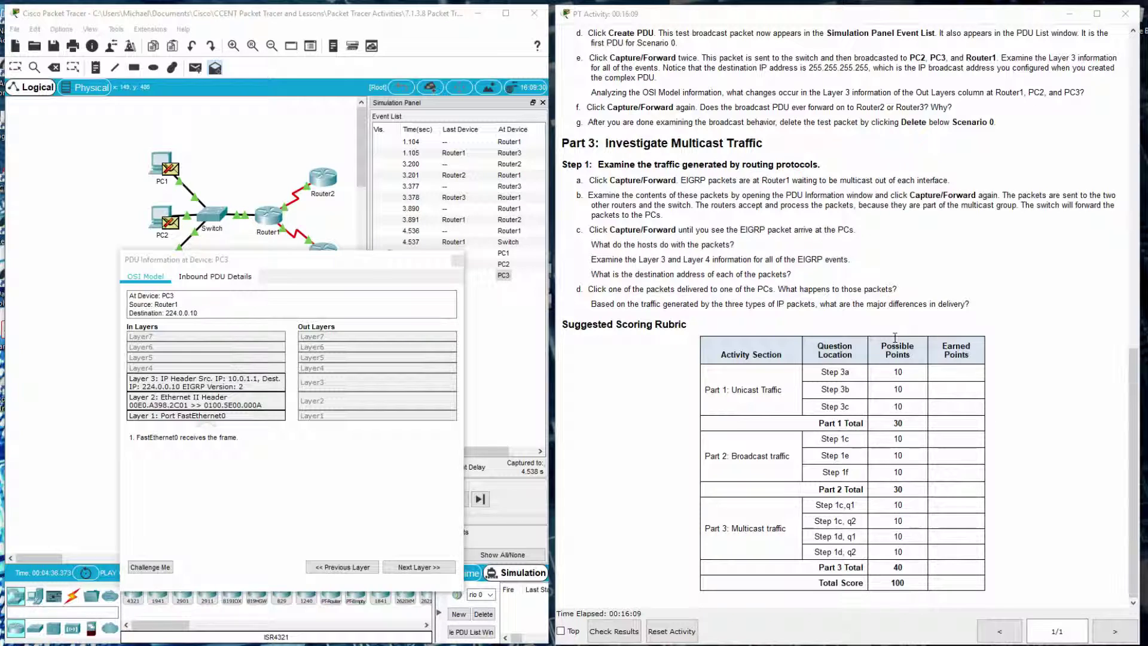